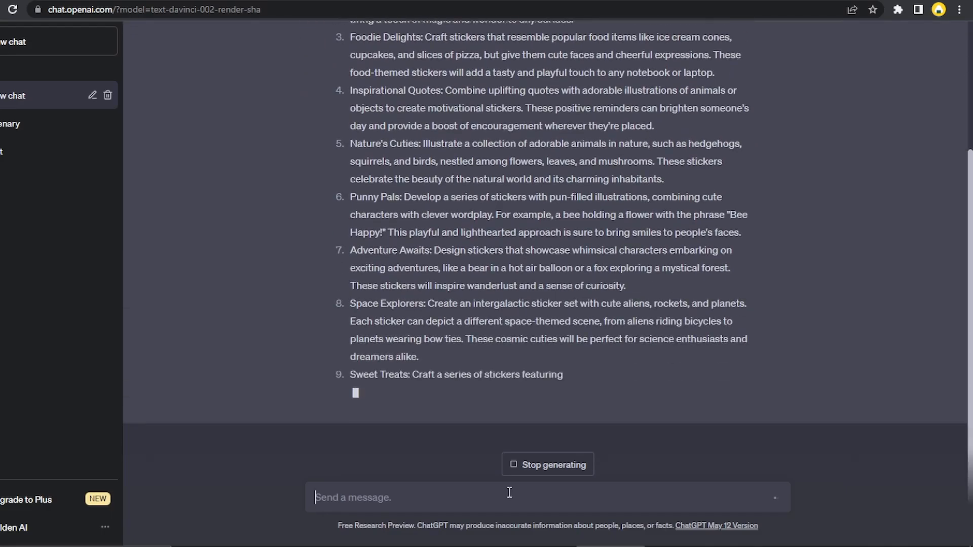
Ask ChatGPT for 10 sticker ideas featuring "Adventure Awaits", reusing that theme name copied from the seventh idea in its list.
scroll(951, 398, up, 5)
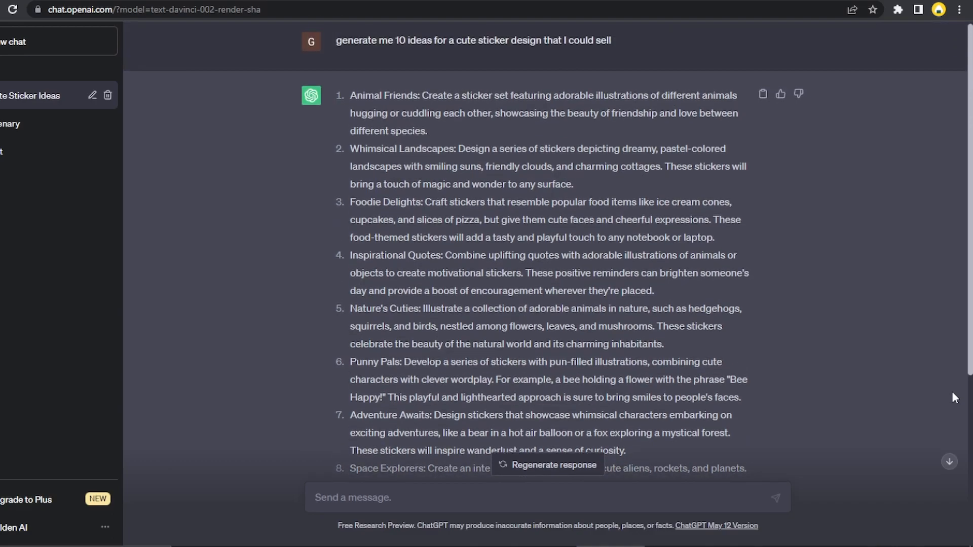
scroll(952, 392, down, 3)
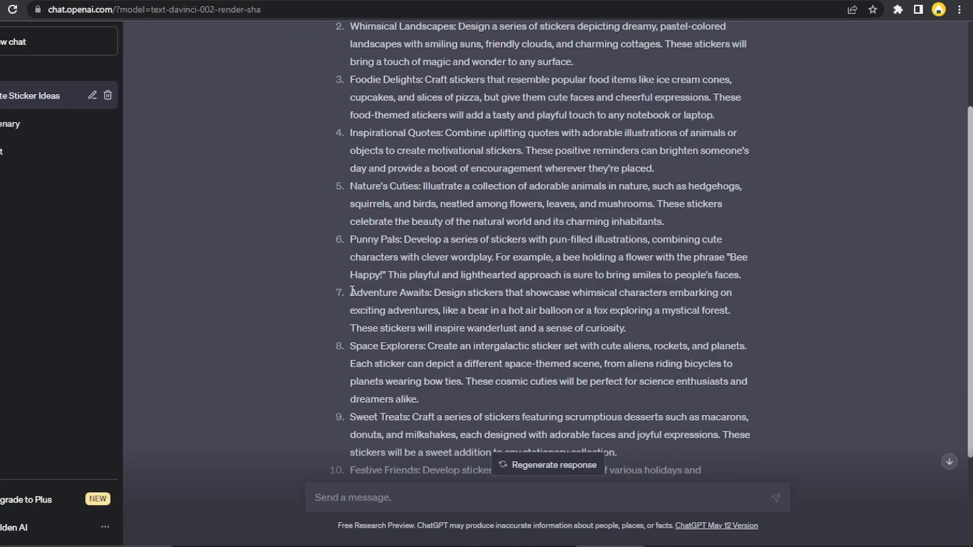
drag(353, 291, 430, 290)
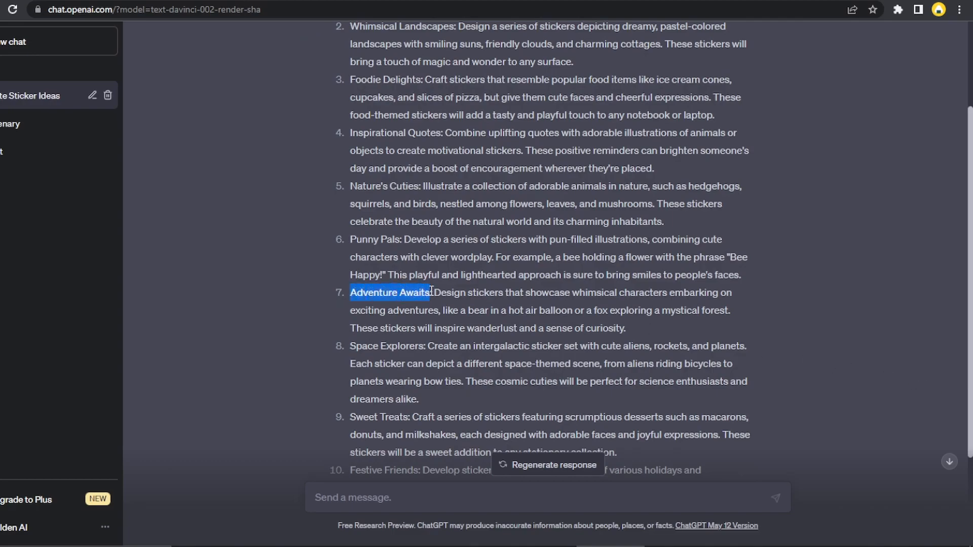
click(417, 415)
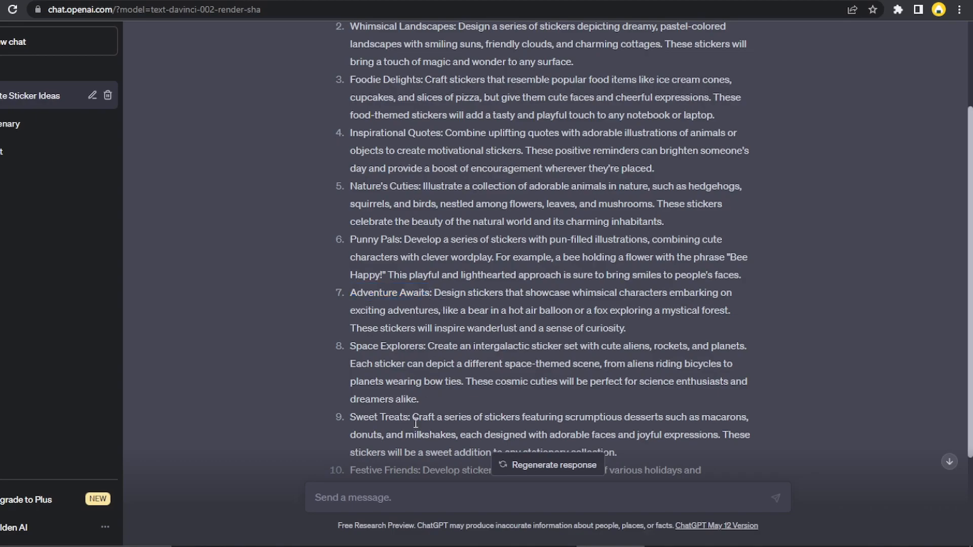
click(383, 495)
text(give me)
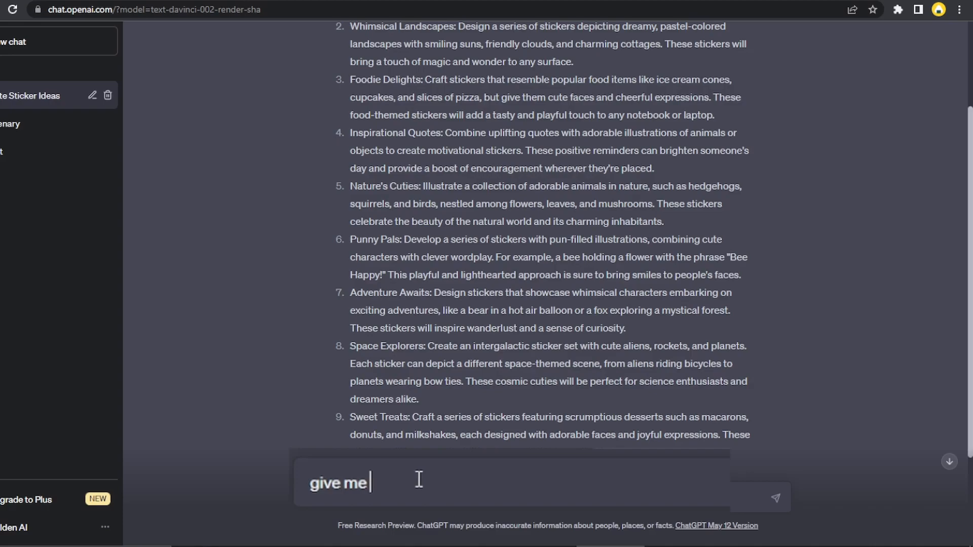
text( 10 stickers ideas featuring)
drag(350, 293, 428, 293)
right_click(421, 293)
click(446, 304)
right_click(592, 488)
click(543, 399)
click(777, 500)
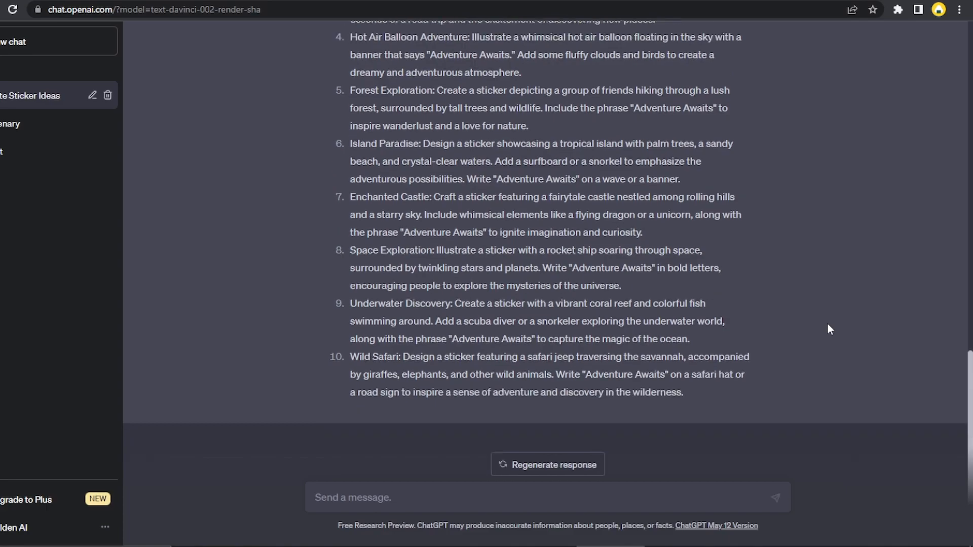
Review the "Adventure Awaits" sticker ideas in the chat reply.
scroll(838, 274, up, 5)
scroll(840, 275, down, 5)
mouse_move(969, 421)
mouse_down()
mouse_move(971, 360)
mouse_move(972, 405)
mouse_up()
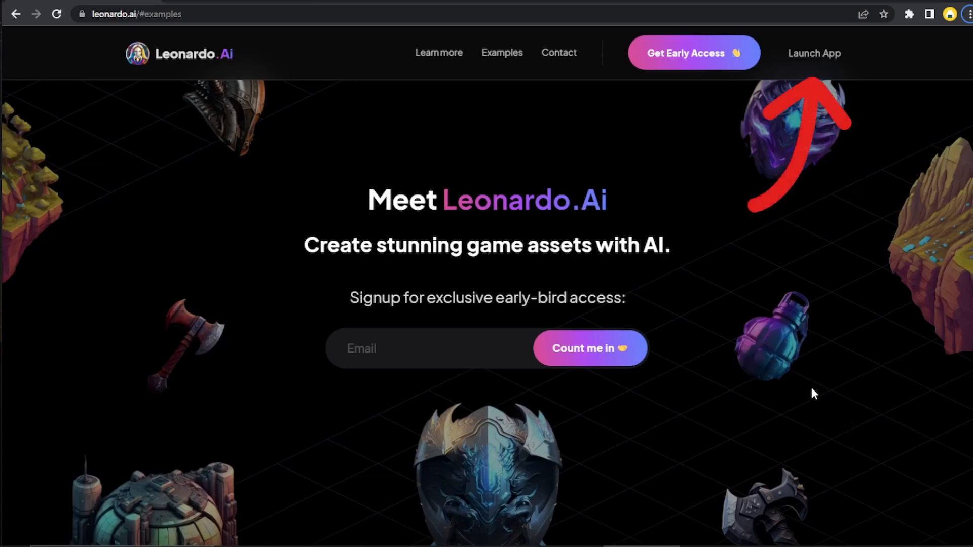
click(812, 54)
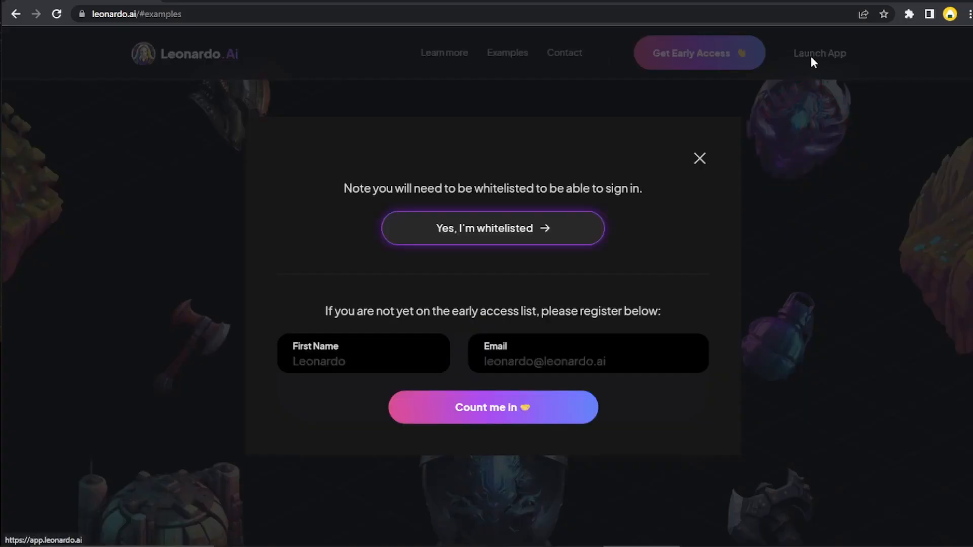
click(294, 350)
click(591, 319)
click(512, 409)
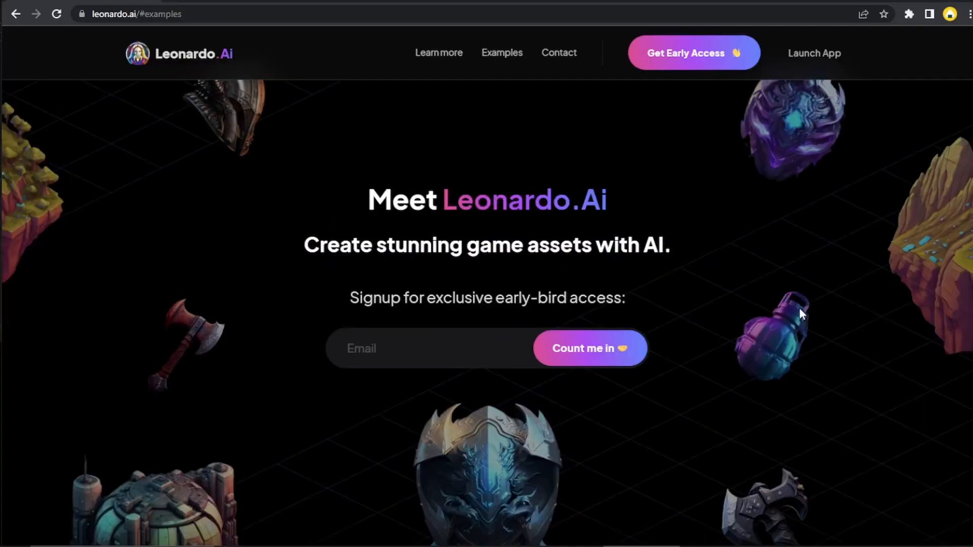
Launch the Leonardo.Ai app from its website as an already whitelisted user and open the AI Image Generation tool.
click(816, 60)
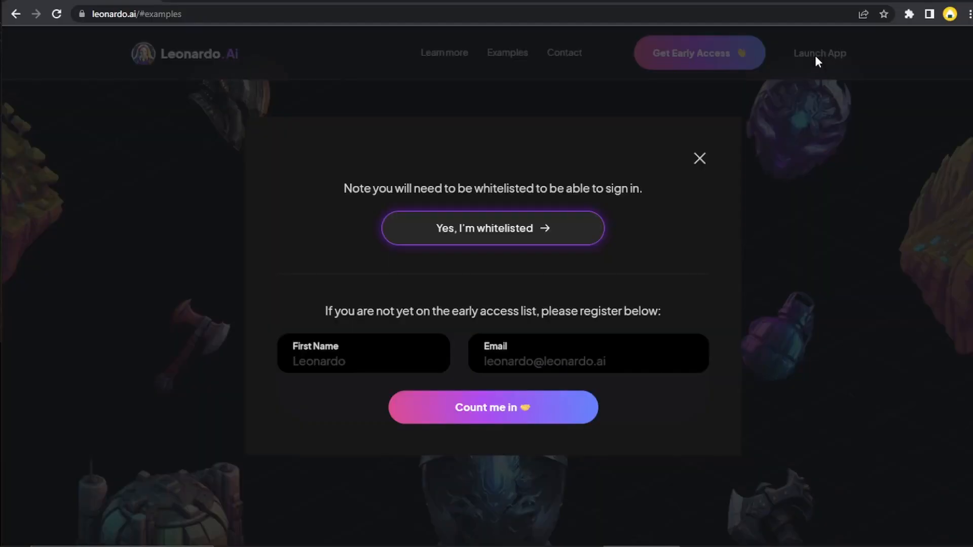
click(501, 228)
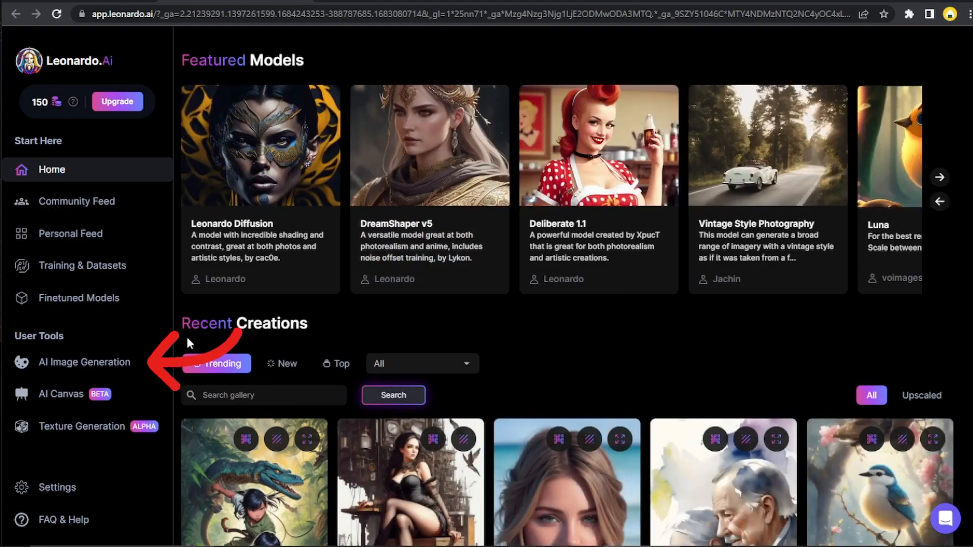
click(97, 363)
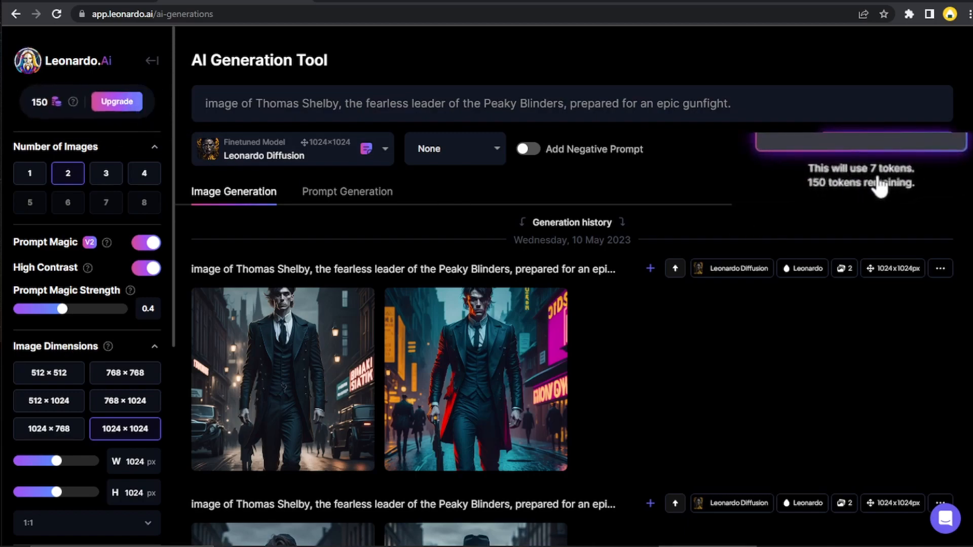
Enter "we type prompts" as the image generation prompt.
mouse_move(73, 102)
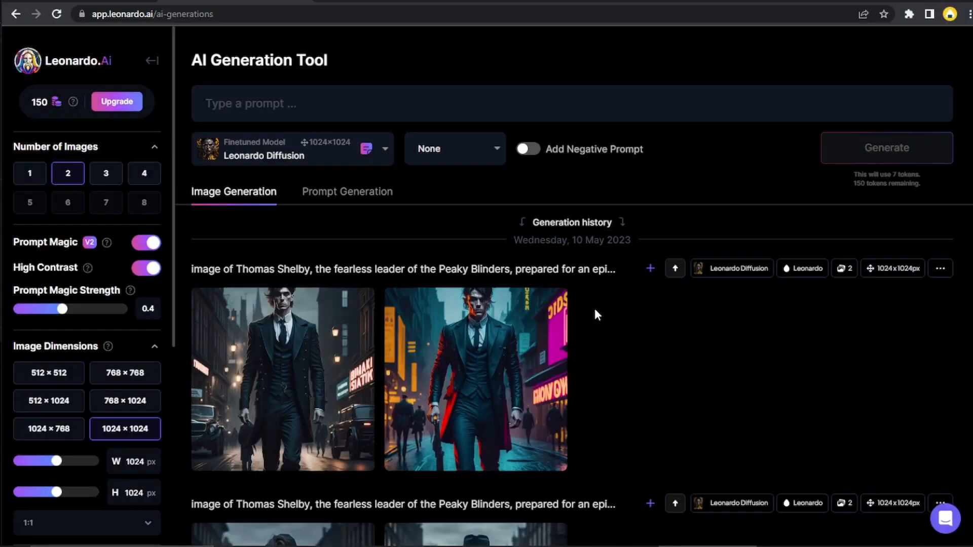
click(285, 107)
text(we type prompts)
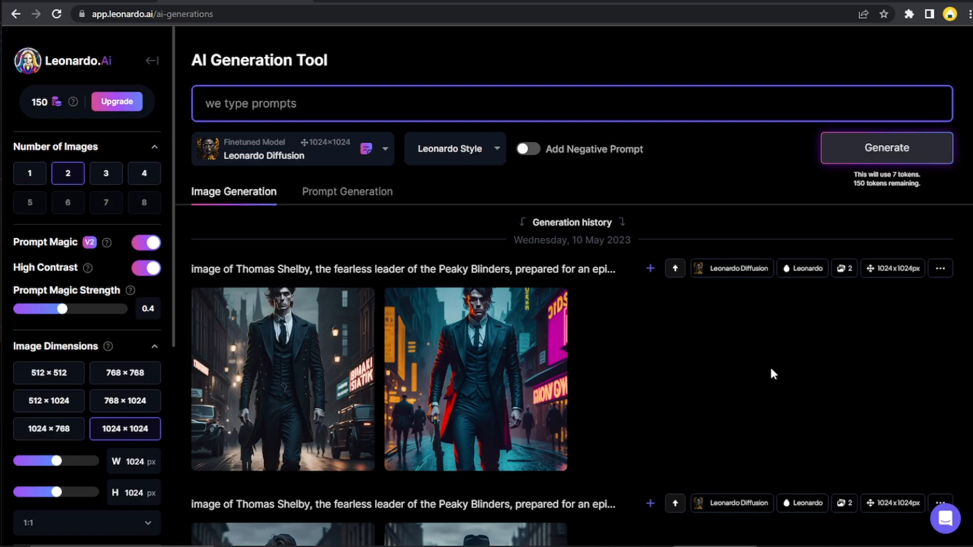
Choose to select a custom finetuned model and search the community models for "stickers".
click(376, 159)
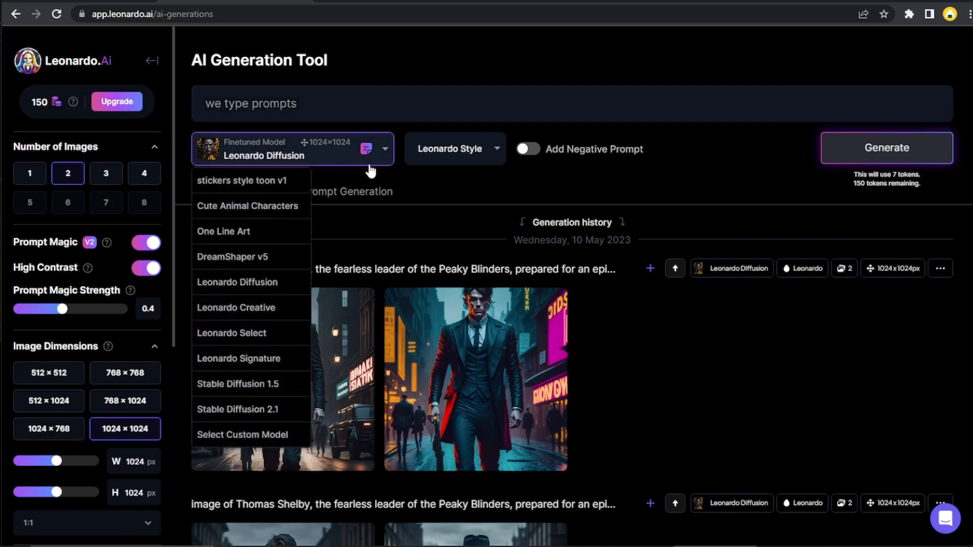
click(253, 435)
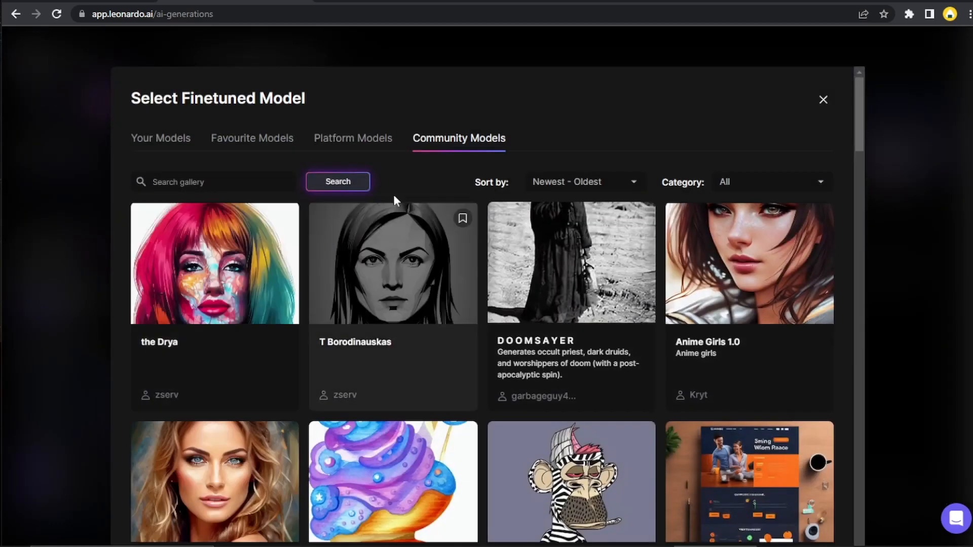
click(234, 186)
text(stickers)
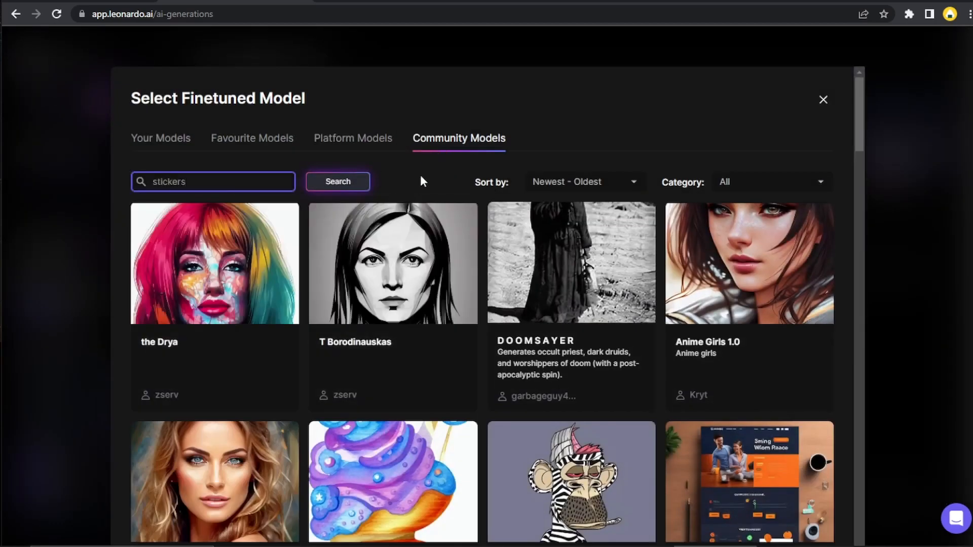
click(352, 182)
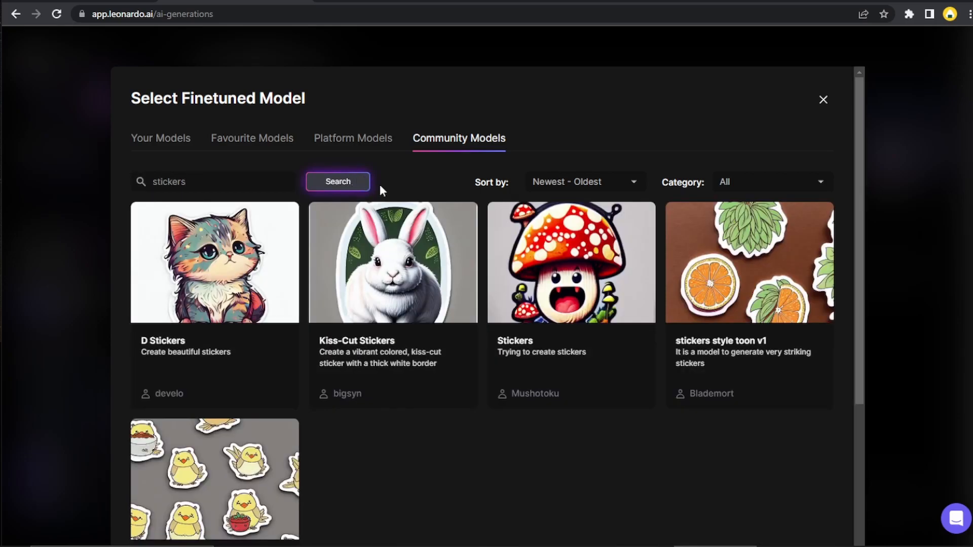
View the sample images of the "stickers style toon v1" model and select it for generation.
click(752, 311)
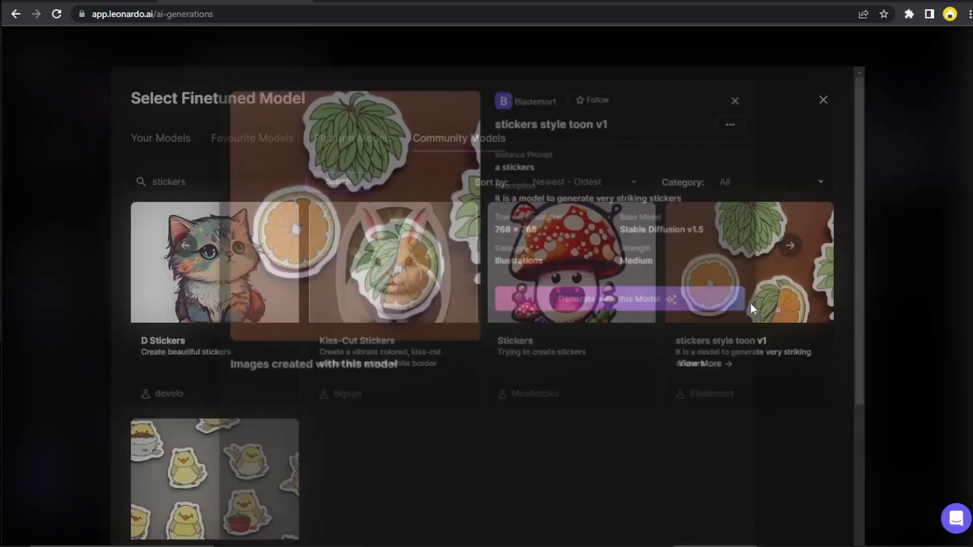
scroll(751, 322, down, 4)
scroll(750, 321, down, 1)
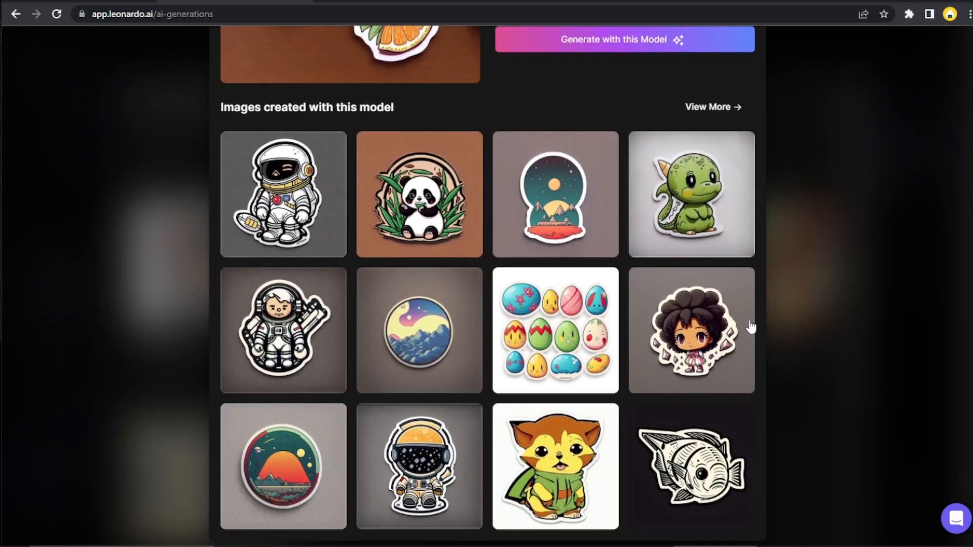
scroll(751, 327, up, 4)
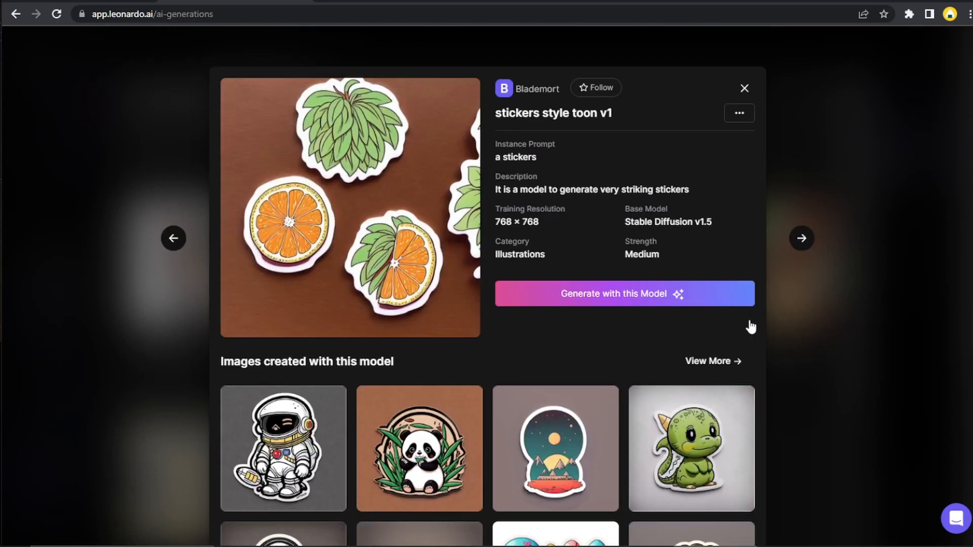
click(621, 299)
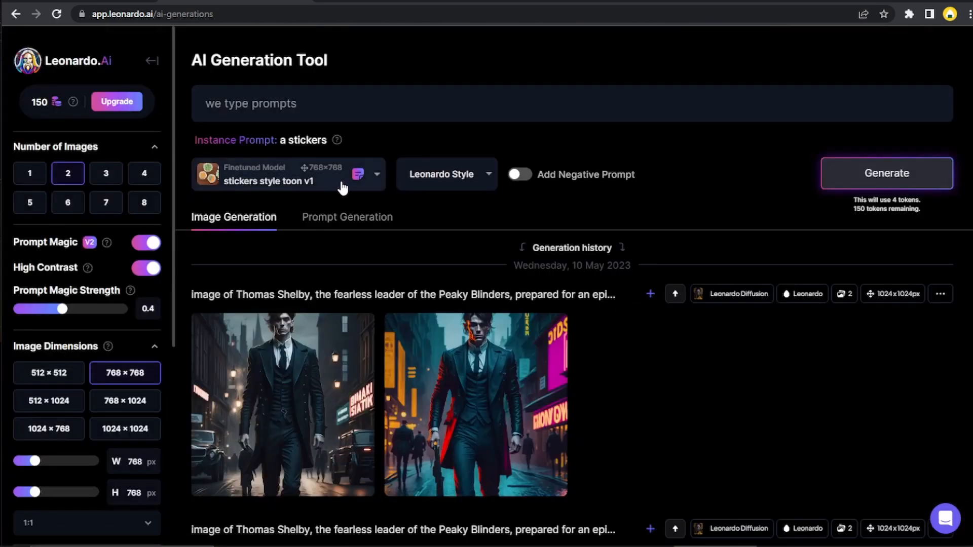
Replace the prompt with "a stickers, [YOUR STICKER DESIGN] , with white boarder around it, contour, vector art, flat, illustration, white background, 16k, high quality, HDR".
triple_click(200, 111)
key(BackSpace)
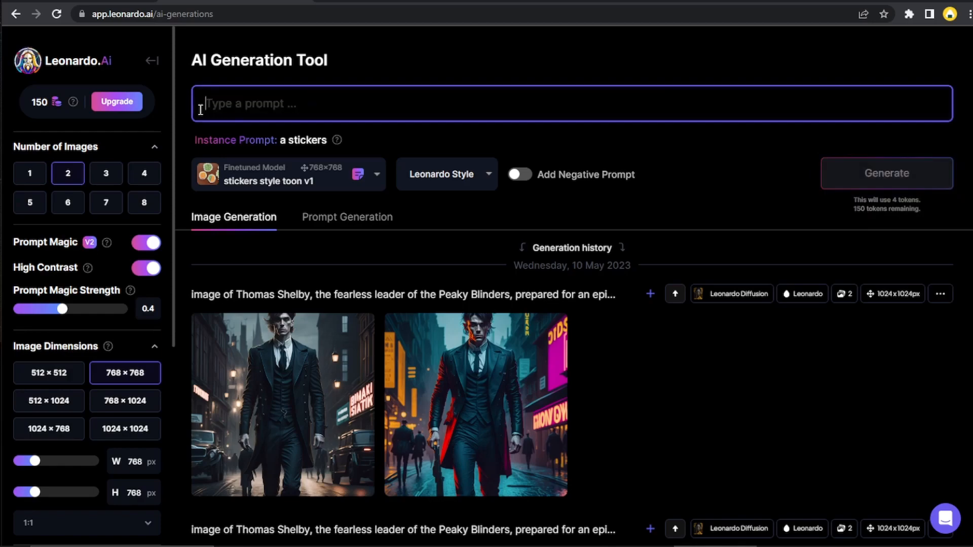
key(ctrl+v)
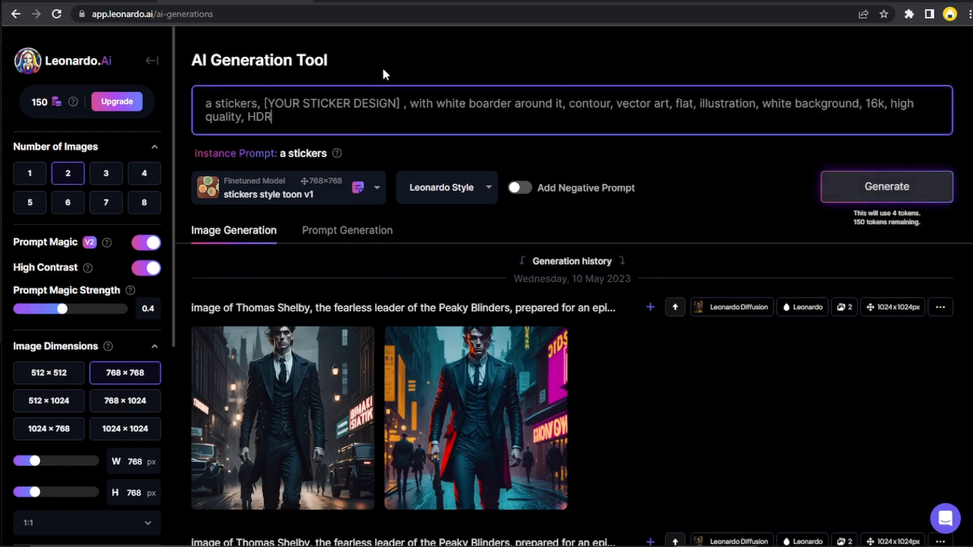
Replace the prompt's [YOUR STICKER DESIGN] placeholder with "a retro camper van driving through a scenic landscape", copied from ChatGPT's Road Trip Vibes idea.
drag(264, 103, 409, 97)
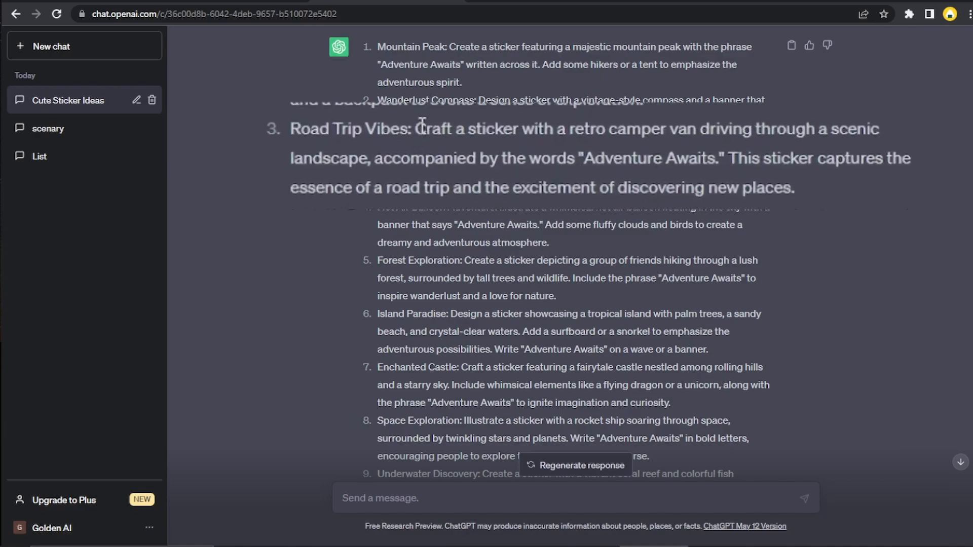
drag(415, 130, 373, 151)
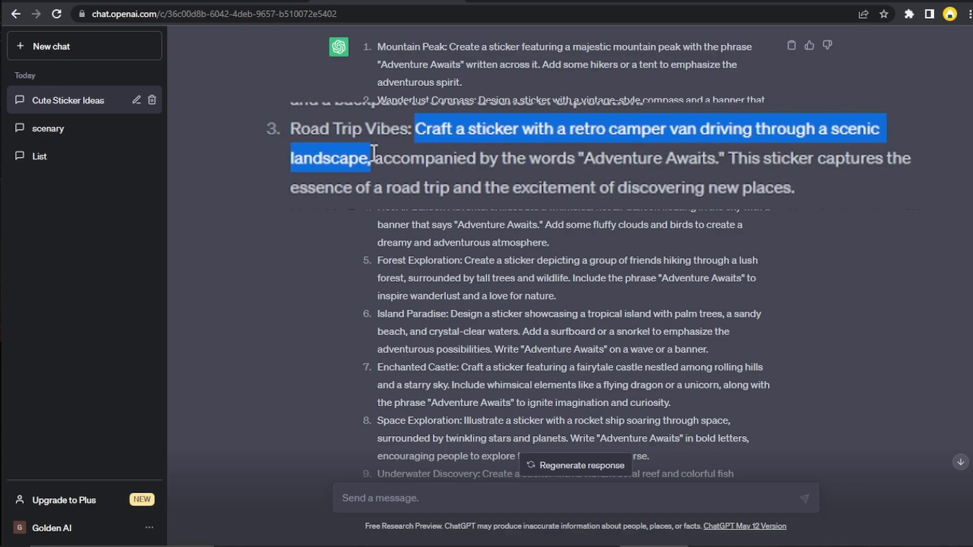
drag(375, 158, 839, 203)
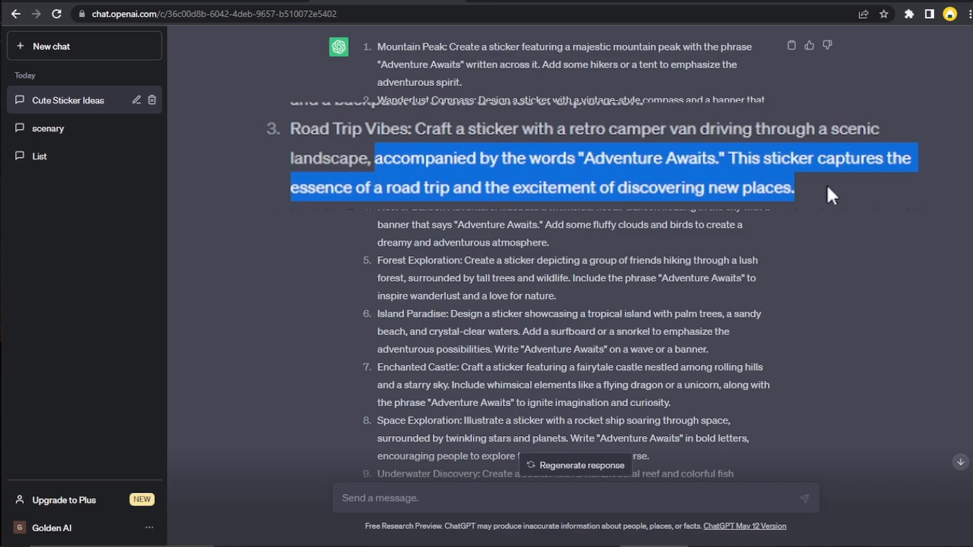
click(817, 192)
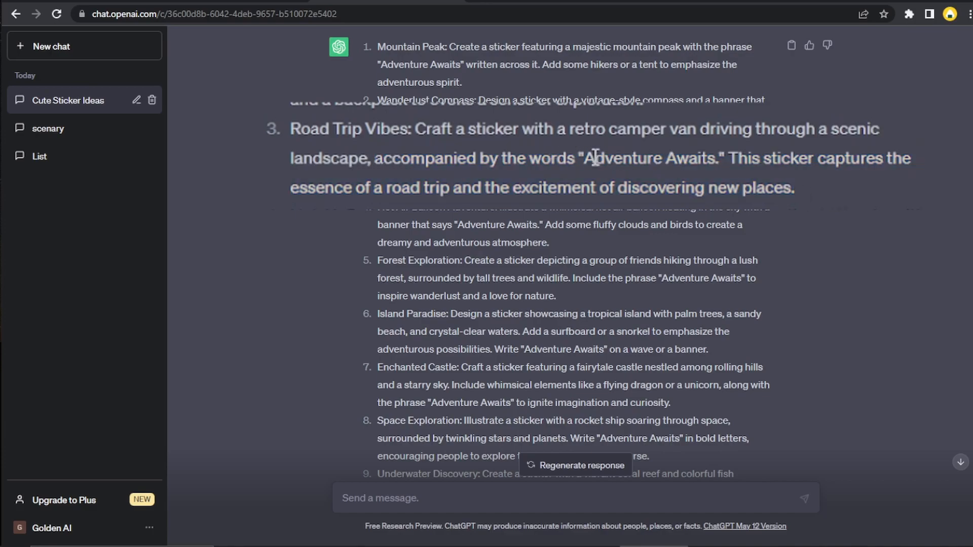
drag(587, 158, 717, 162)
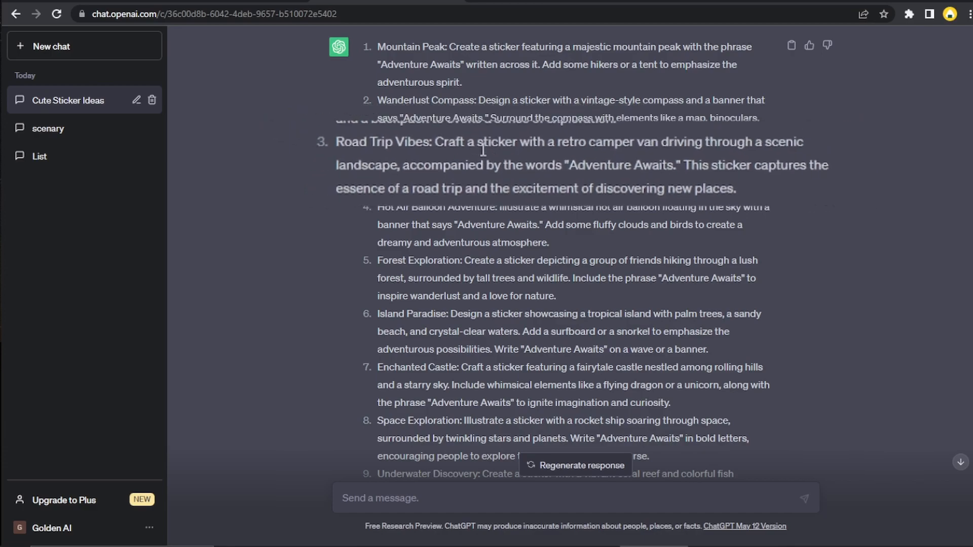
drag(539, 153, 425, 170)
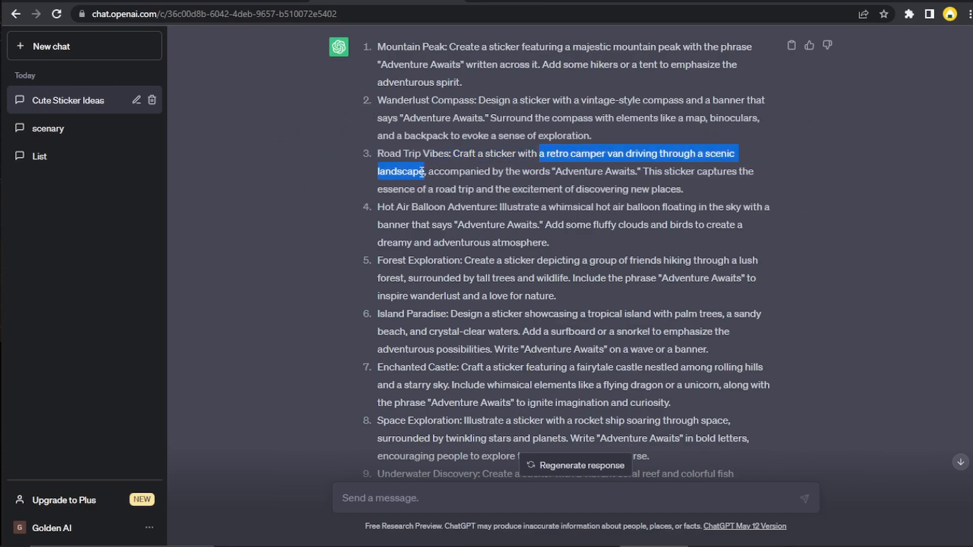
right_click(422, 172)
click(441, 183)
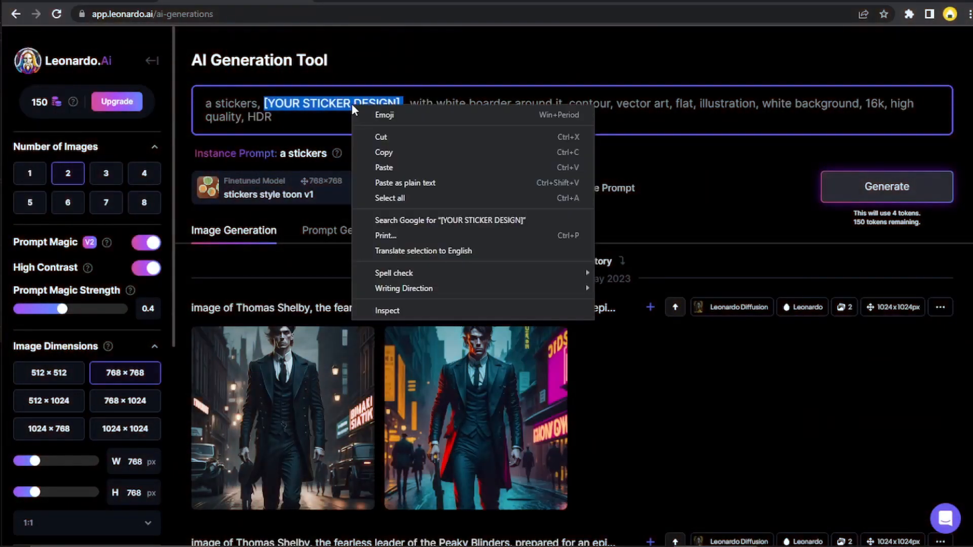
click(384, 167)
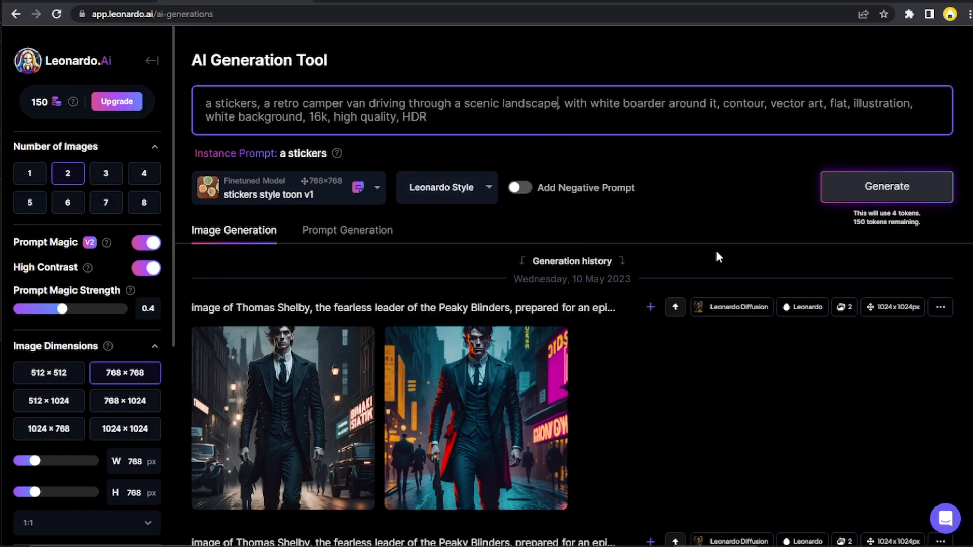
Set the number of images to 4, turn off High Contrast, and generate the camper van stickers.
click(144, 175)
click(146, 270)
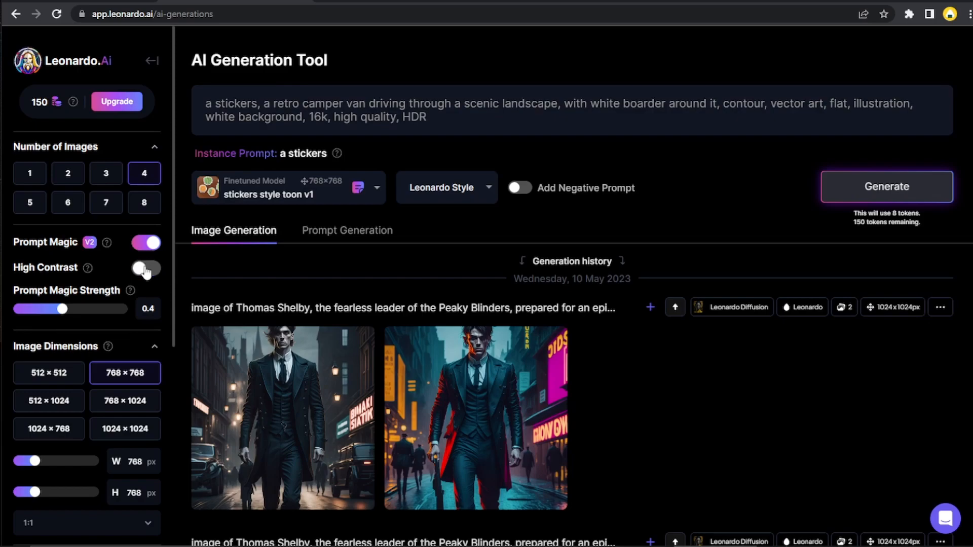
click(917, 189)
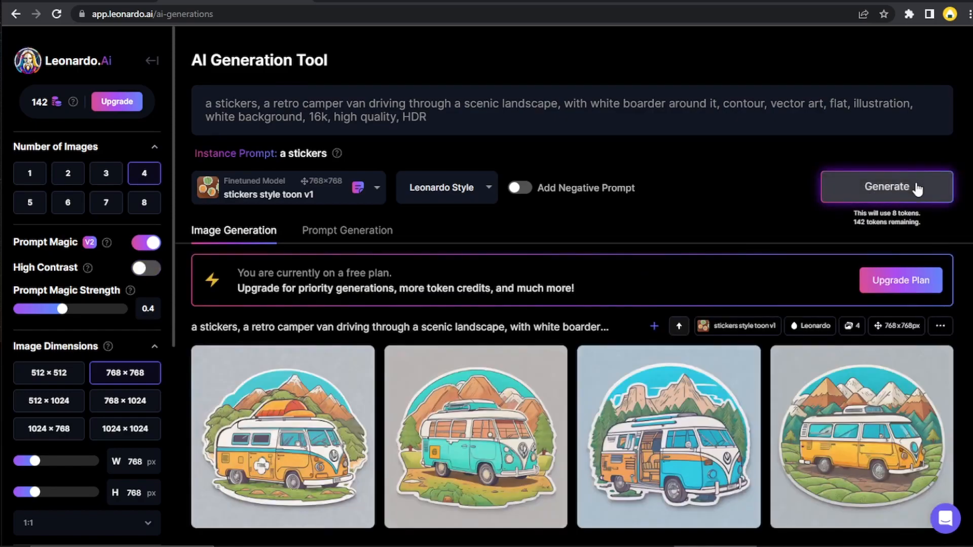
Enlarge the generated camper van stickers, browse through all four, and return to the generation page.
scroll(920, 225, down, 3)
click(295, 286)
click(738, 284)
click(738, 284)
click(738, 285)
click(805, 233)
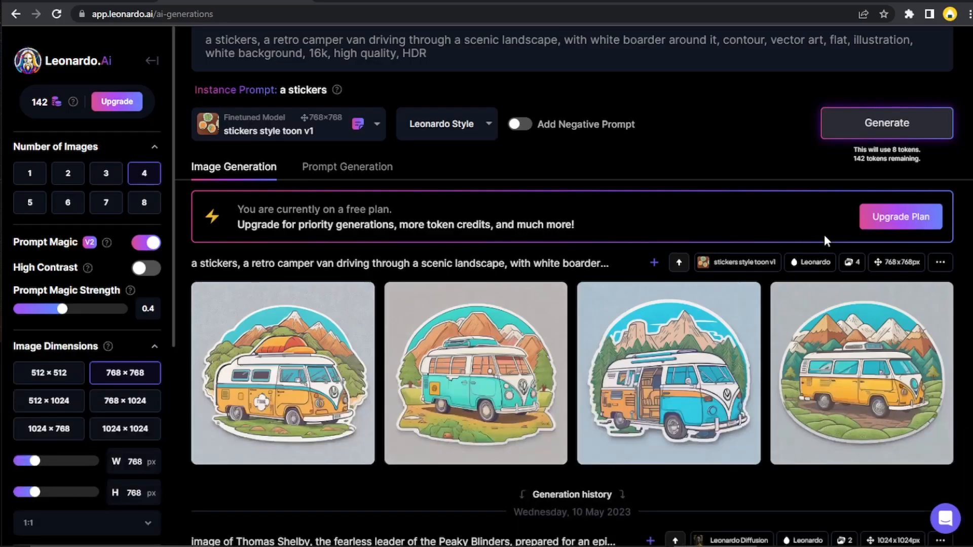
Run the camper van sticker generation again with the same settings and browse through the four new images enlarged.
click(940, 262)
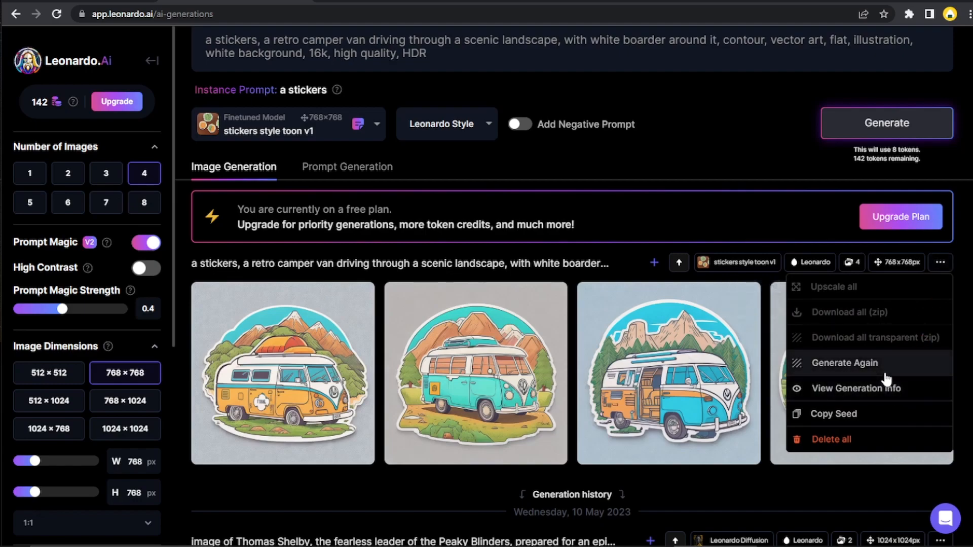
click(845, 363)
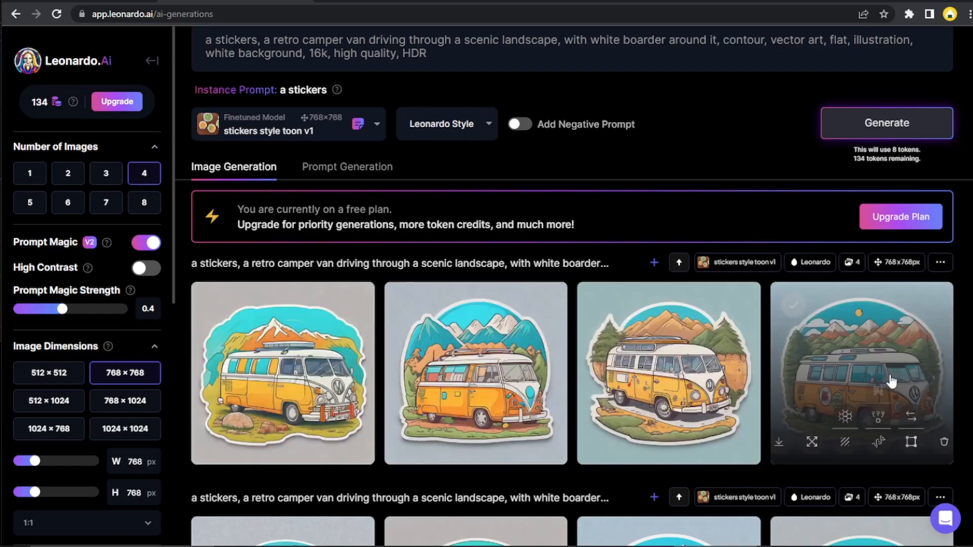
click(278, 367)
click(737, 285)
click(737, 285)
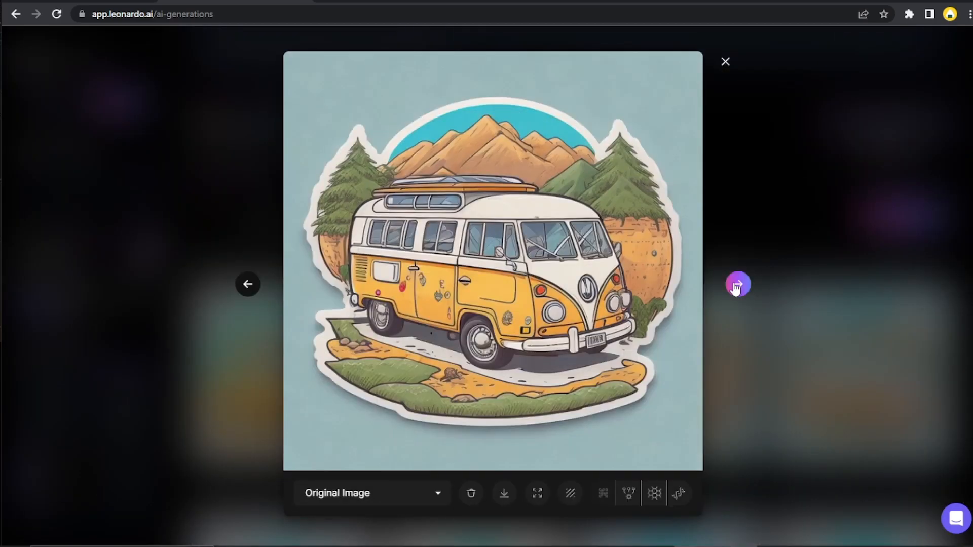
click(737, 286)
click(726, 63)
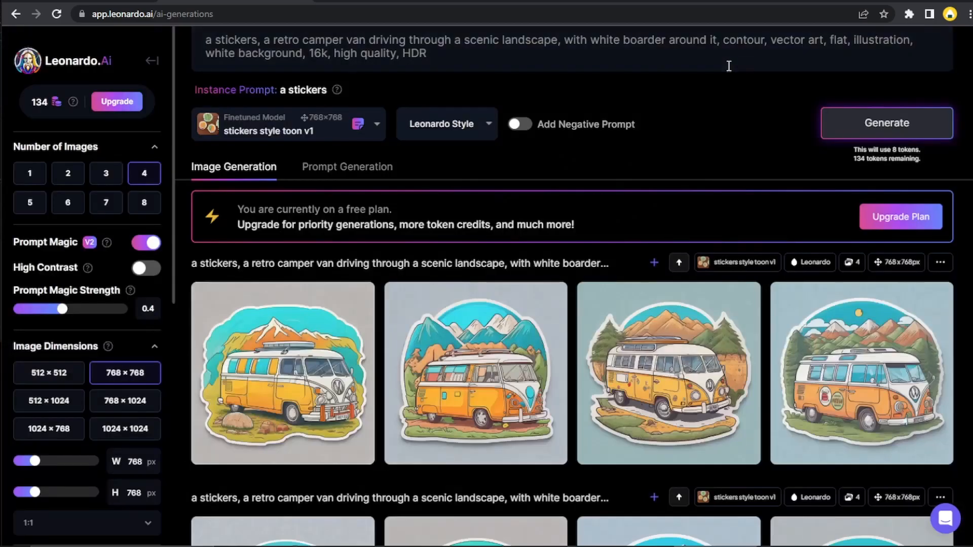
Open the oval yellow camper van sticker from the first batch at full size and save the image to the computer.
scroll(728, 66, down, 3)
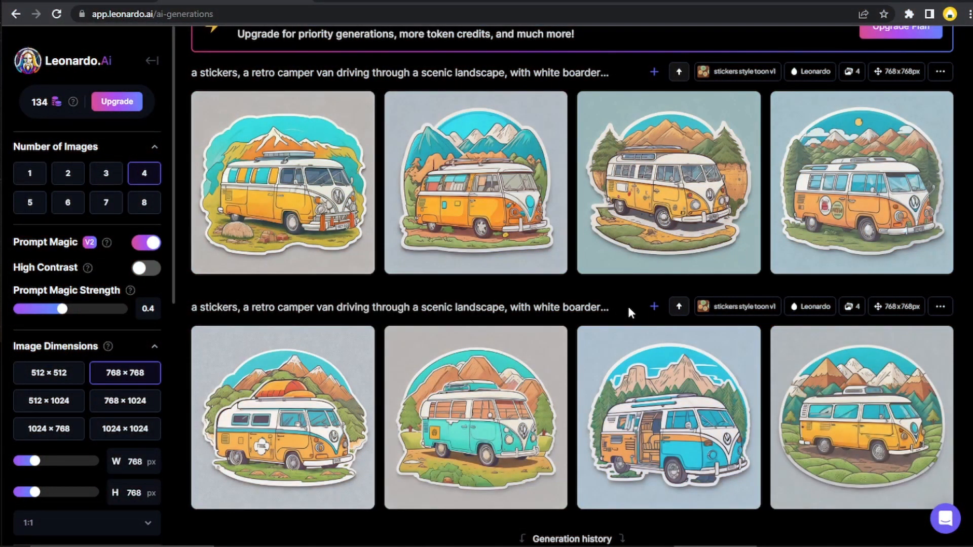
click(872, 389)
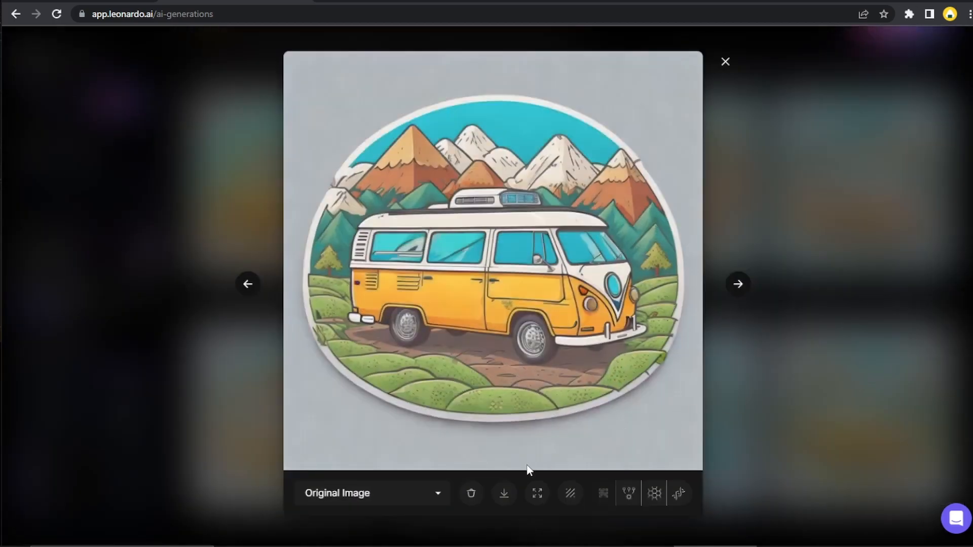
click(505, 494)
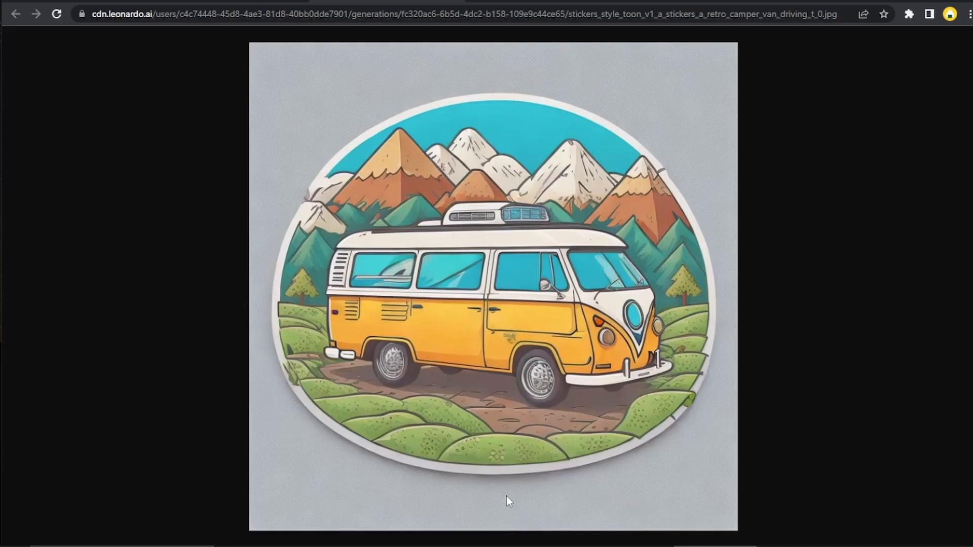
right_click(503, 318)
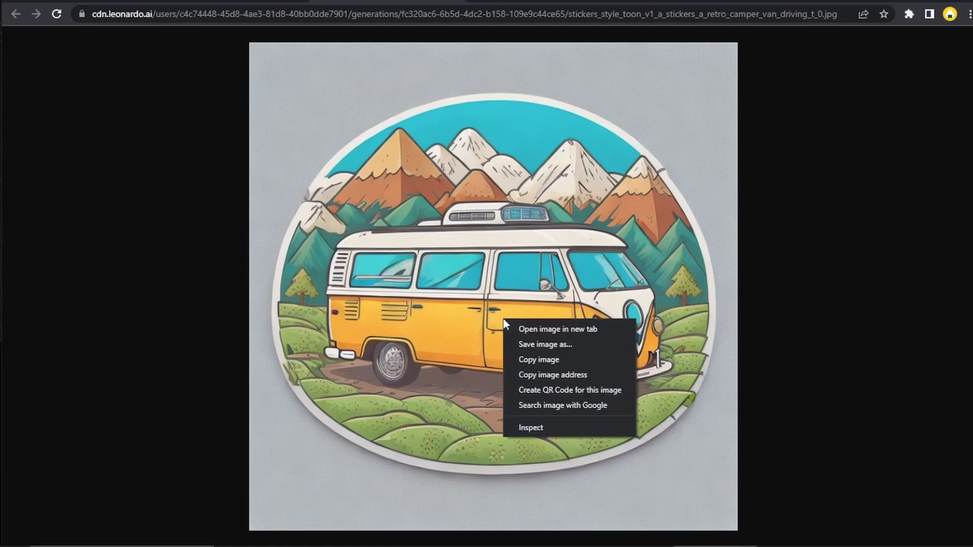
click(530, 347)
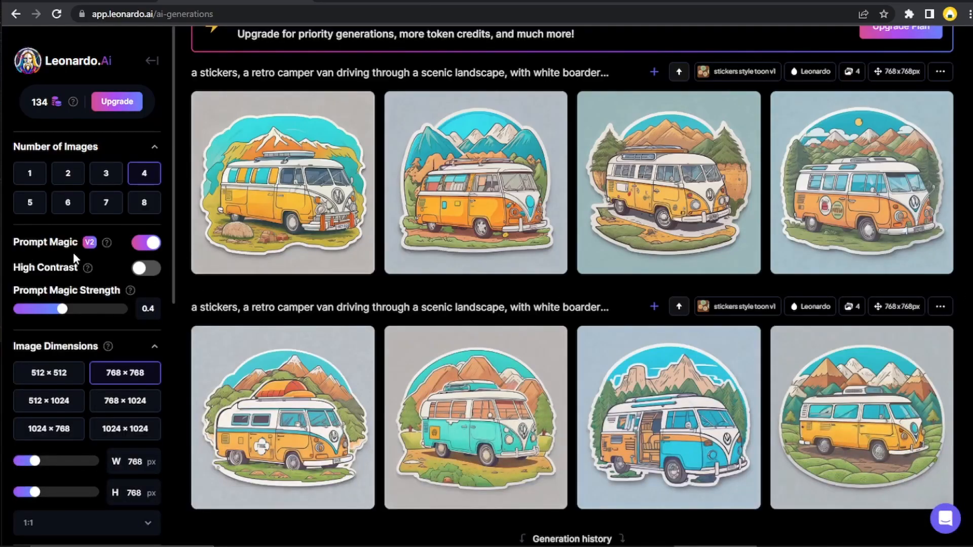
Load the saved oval camper van sticker as the Image to Image reference and generate four variations with the same prompt.
scroll(75, 259, down, 6)
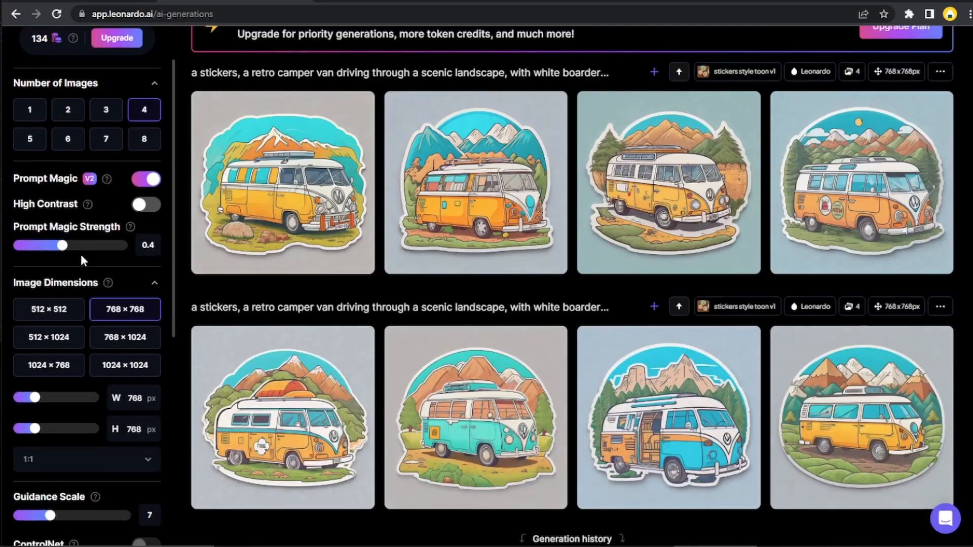
click(56, 349)
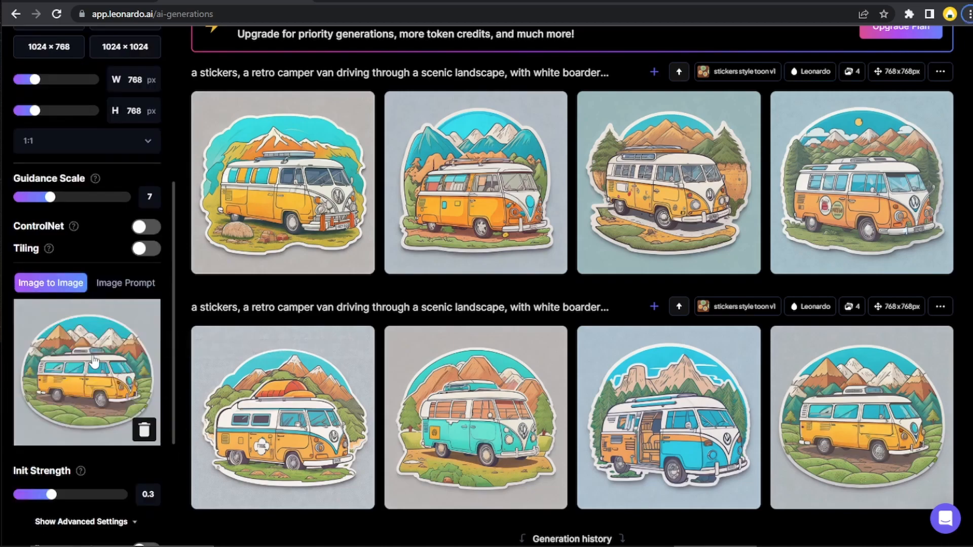
scroll(573, 304, up, 5)
click(872, 184)
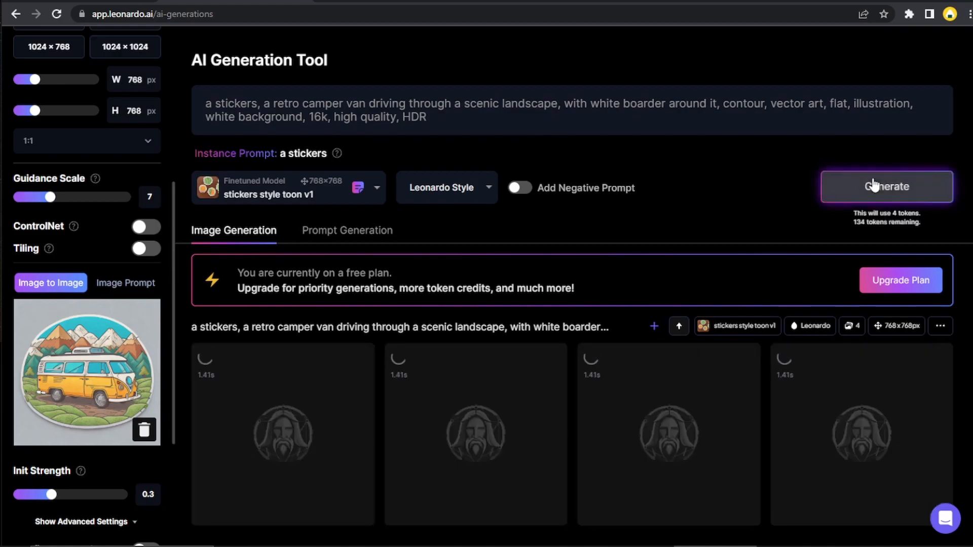
Enlarge the variations made from the reference image, browse through all four, and return to the generation page.
scroll(943, 220, down, 3)
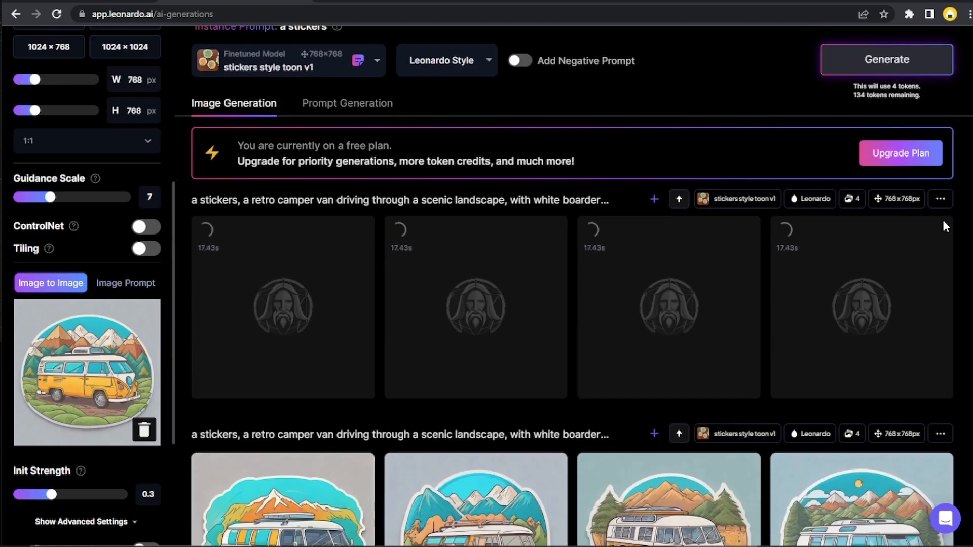
click(297, 285)
click(737, 283)
click(737, 283)
click(737, 284)
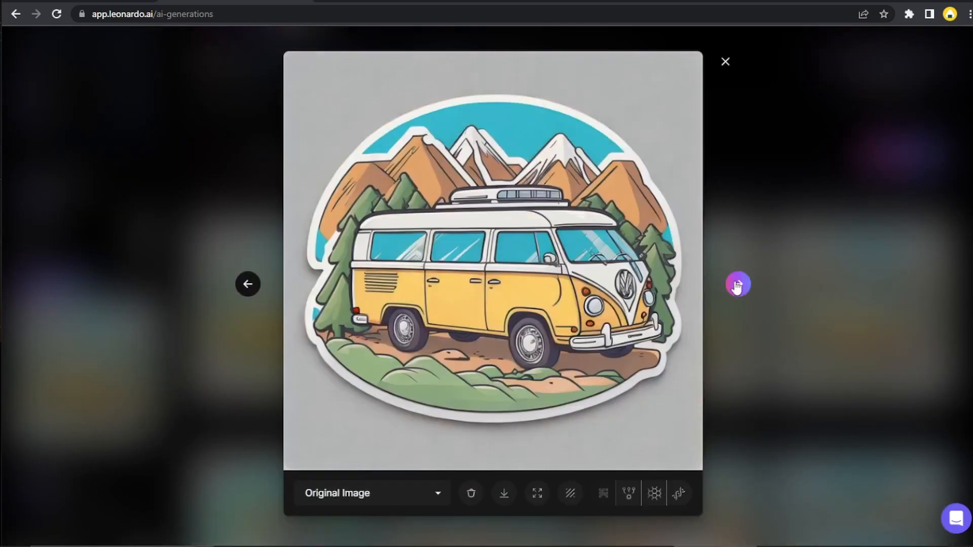
click(725, 61)
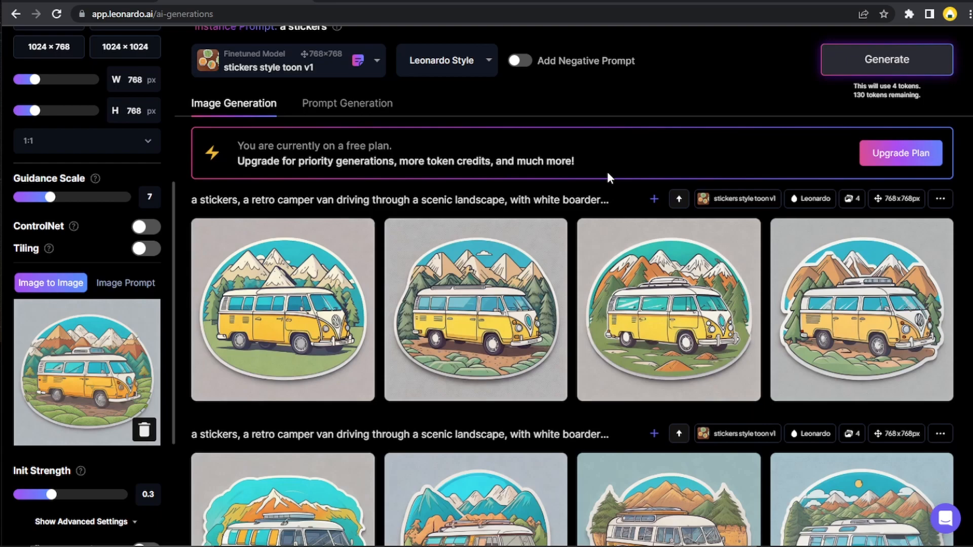
Create an HD Crisp upscale of the second yellow camper van variation and compare it with the original image.
click(521, 281)
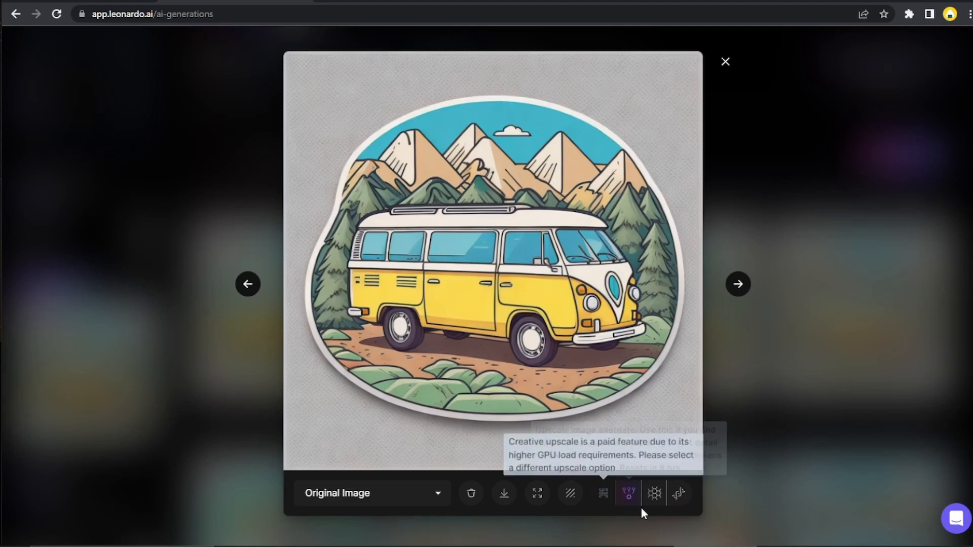
click(683, 499)
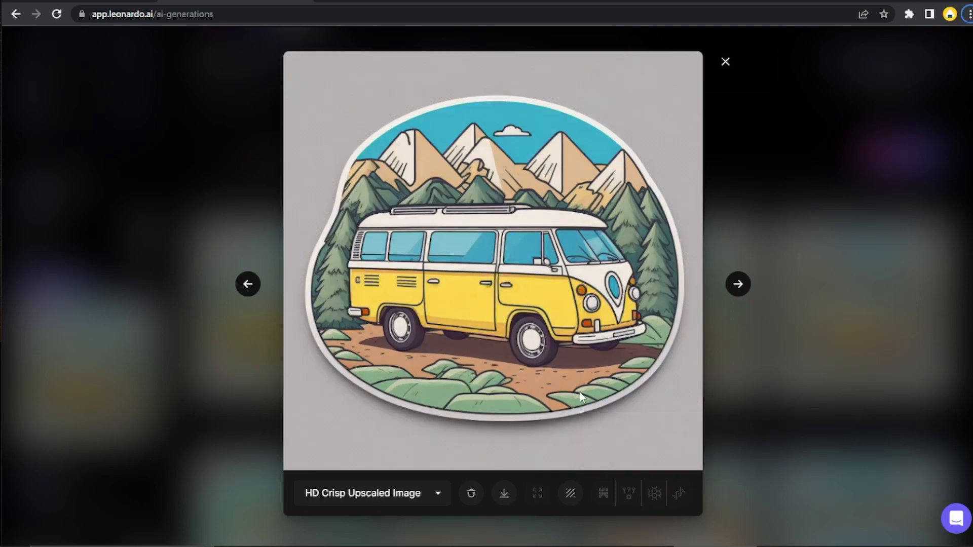
click(415, 491)
click(406, 510)
click(407, 496)
click(408, 525)
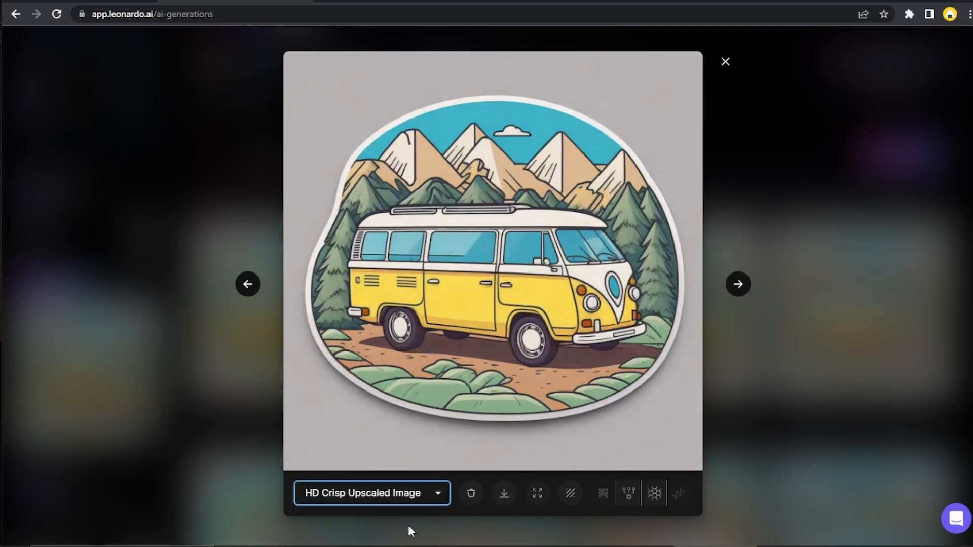
Open the HD Crisp upscaled camper van sticker at full size and save it to the computer.
click(504, 494)
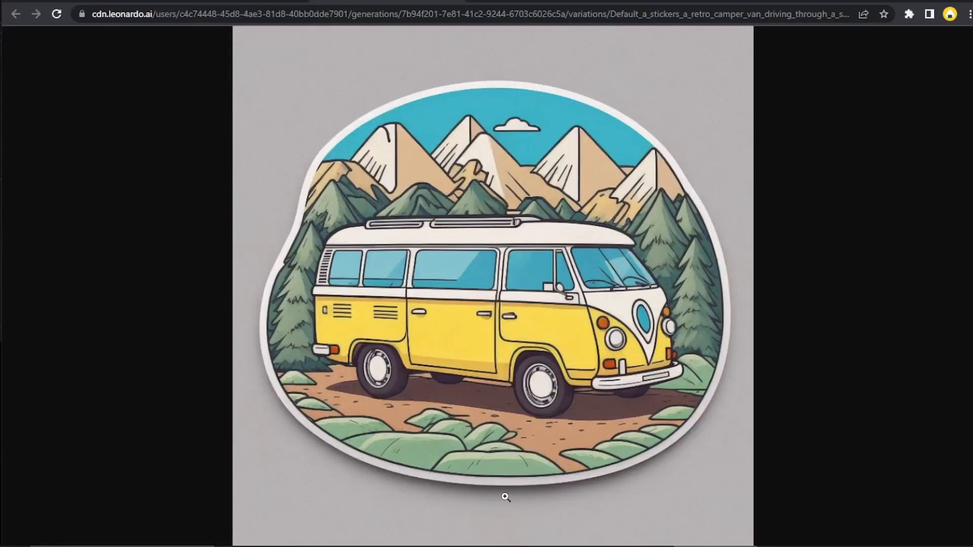
right_click(495, 308)
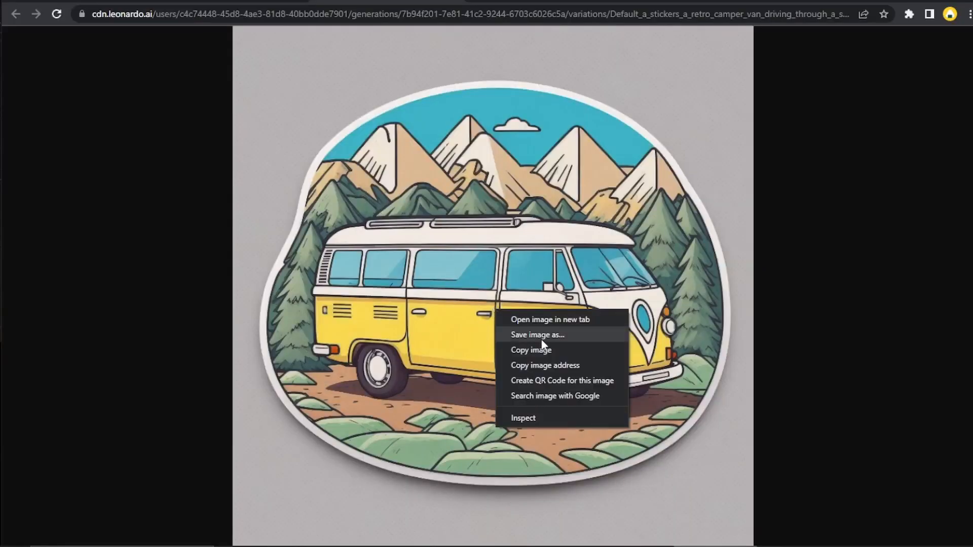
click(542, 336)
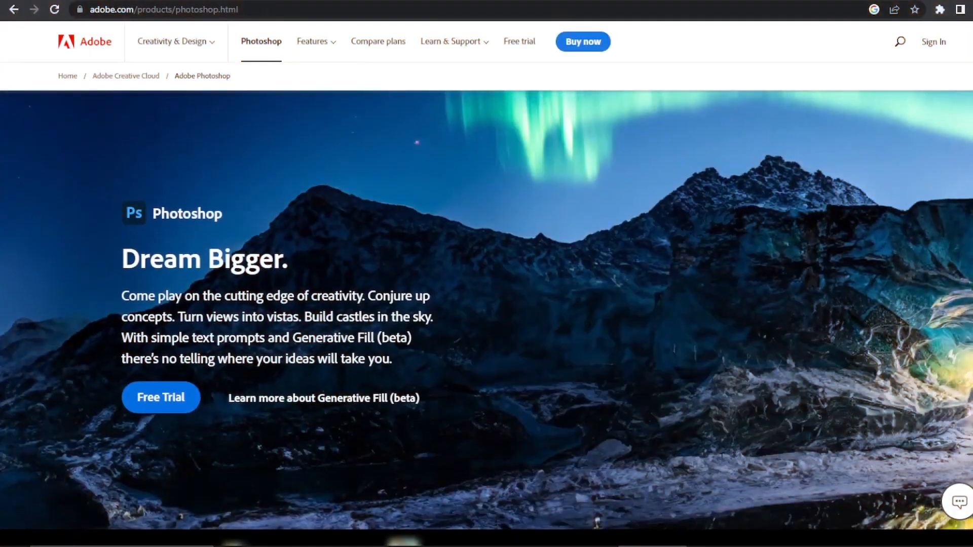
scroll(597, 271, down, 4)
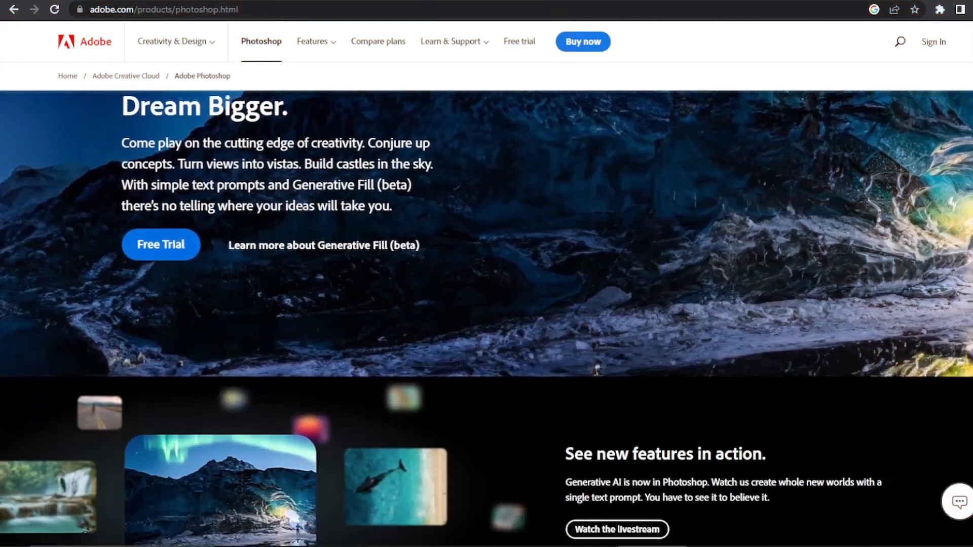
scroll(597, 272, down, 8)
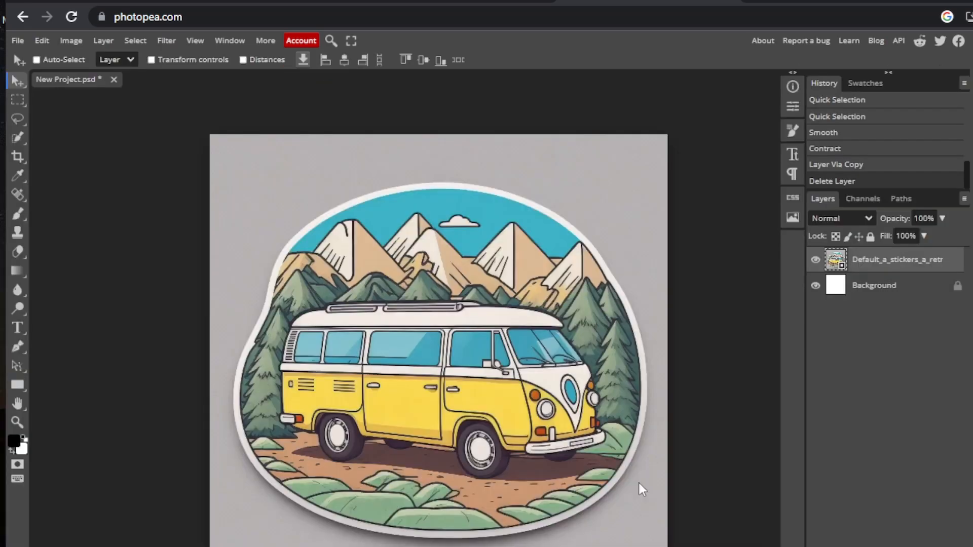
In Photopea, try to select the camper van sticker with Quick Selection and copy it to a new layer.
key(w)
scroll(184, 402, up, 3)
click(322, 121)
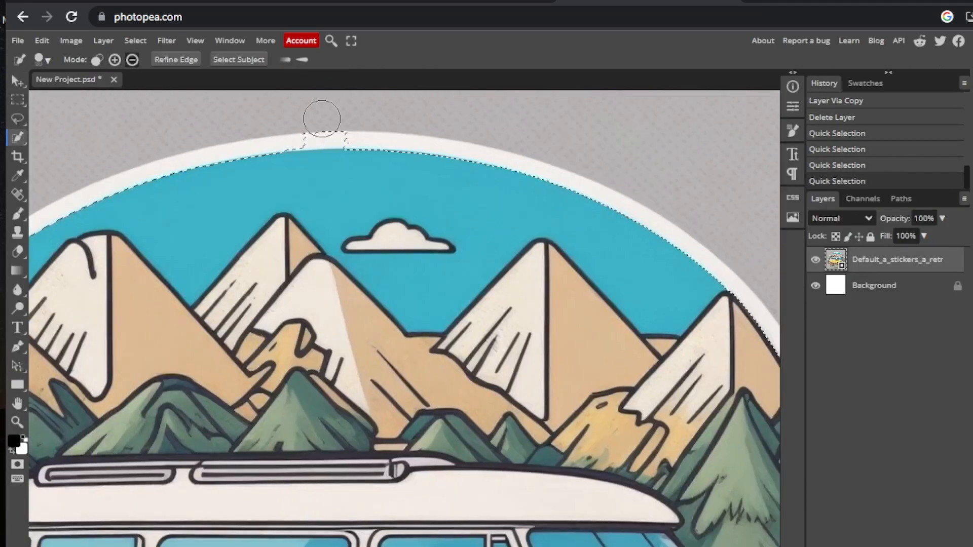
click(337, 336)
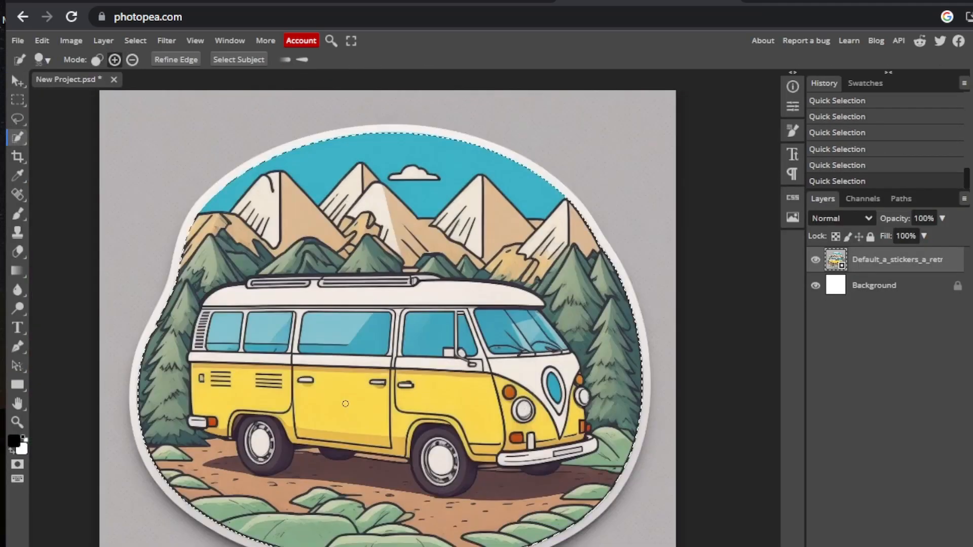
key(ctrl+j)
key(ctrl+z)
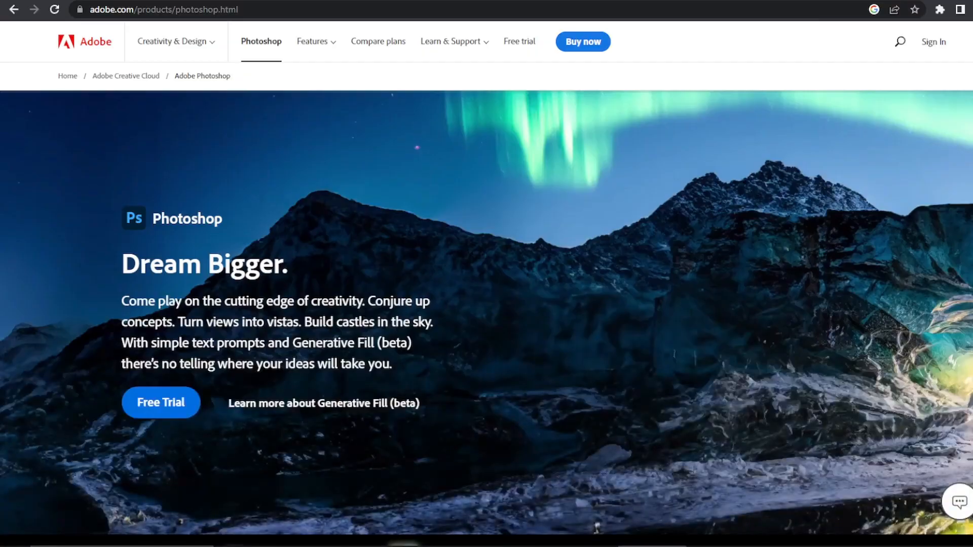
scroll(486, 318, down, 5)
scroll(486, 318, down, 8)
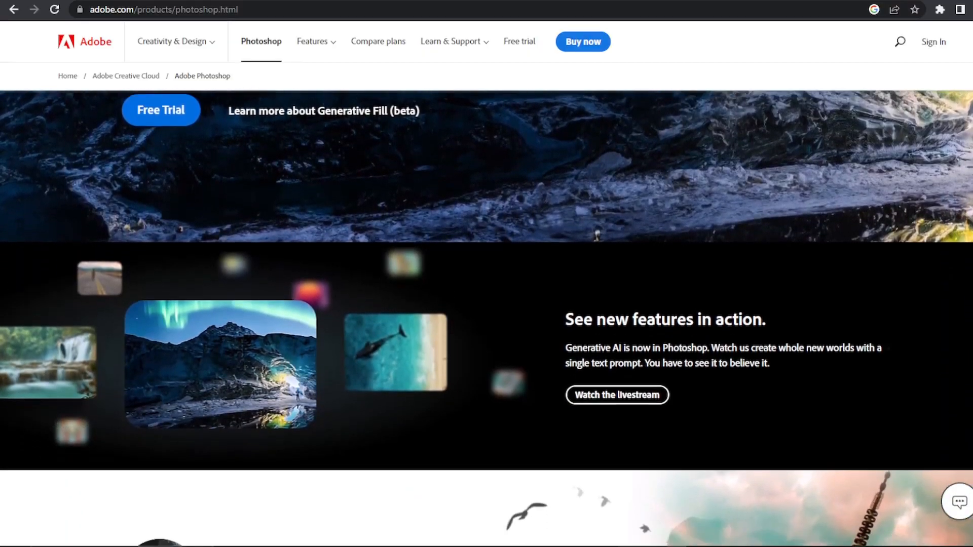
scroll(250, 395, down, 8)
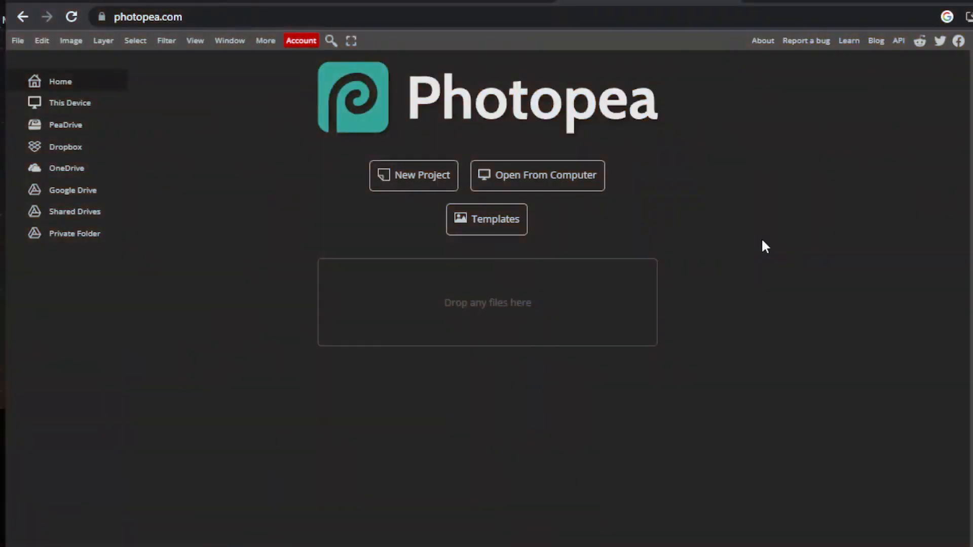
Create a new Photopea project 10 by 10 inches at 300 DPI with a white background.
click(429, 181)
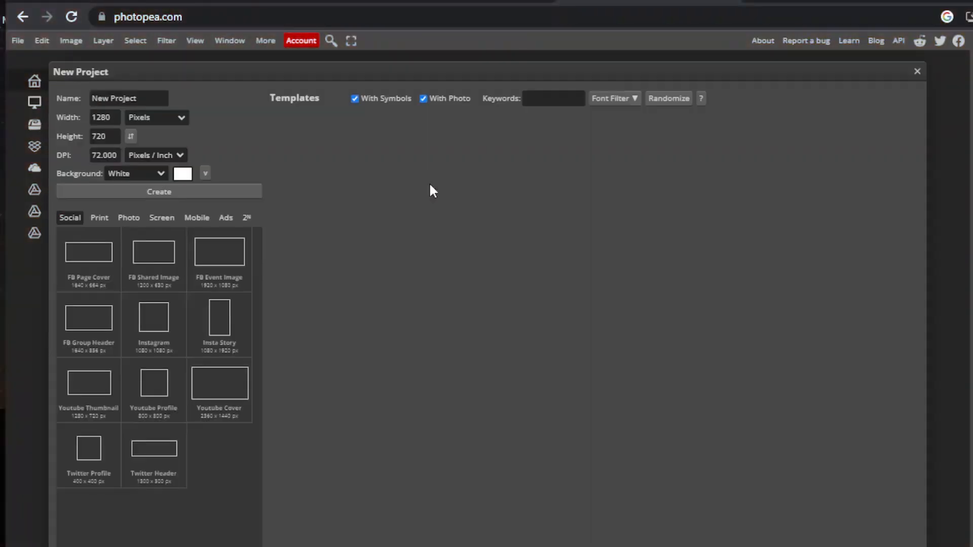
click(181, 118)
click(156, 173)
double_click(110, 152)
text(300)
double_click(102, 117)
text(10)
double_click(102, 135)
text(10)
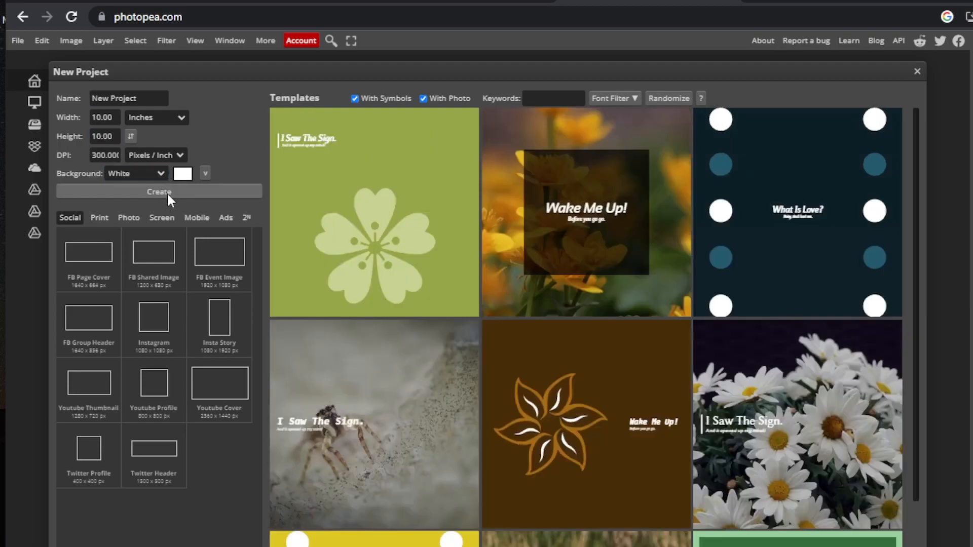
click(168, 198)
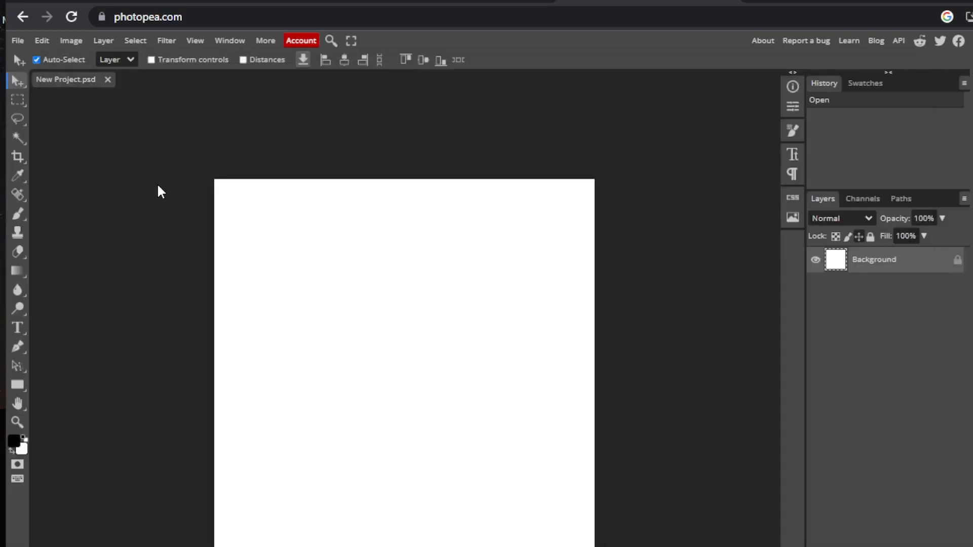
Place the saved upscaled camper van sticker in the new project as a layer filling the whole canvas.
key(alt+Tab)
drag(608, 282, 355, 340)
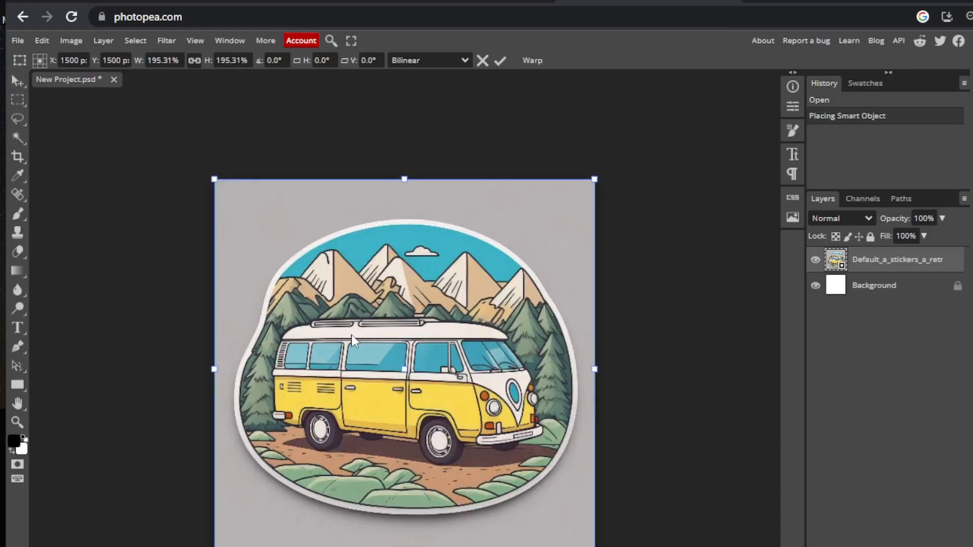
scroll(407, 400, left, 2)
scroll(409, 403, right, 2)
scroll(409, 403, left, 1)
scroll(410, 403, down, 1)
scroll(409, 402, up, 1)
scroll(410, 403, right, 1)
drag(406, 414, 447, 394)
scroll(452, 413, up, 2)
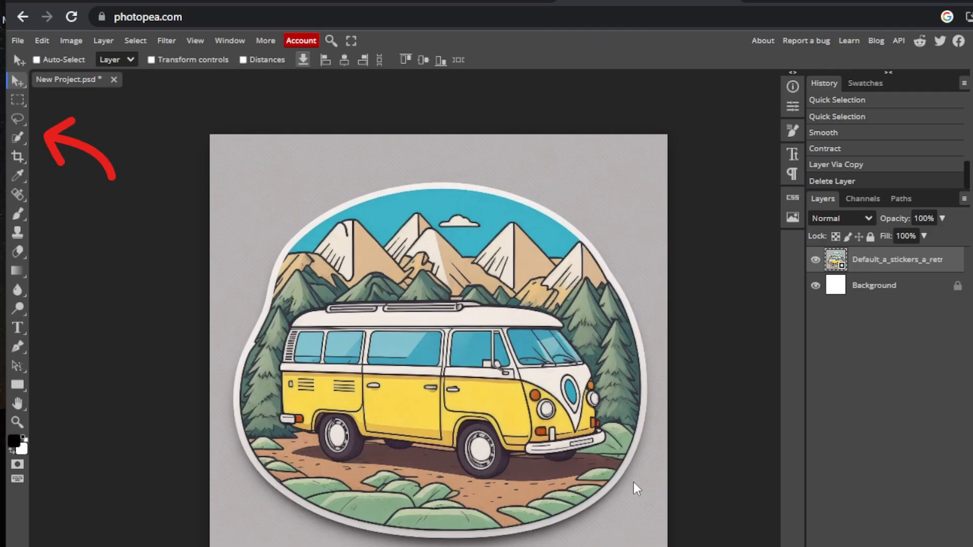
Select the camper van sticker with the Quick Selection tool.
click(20, 133)
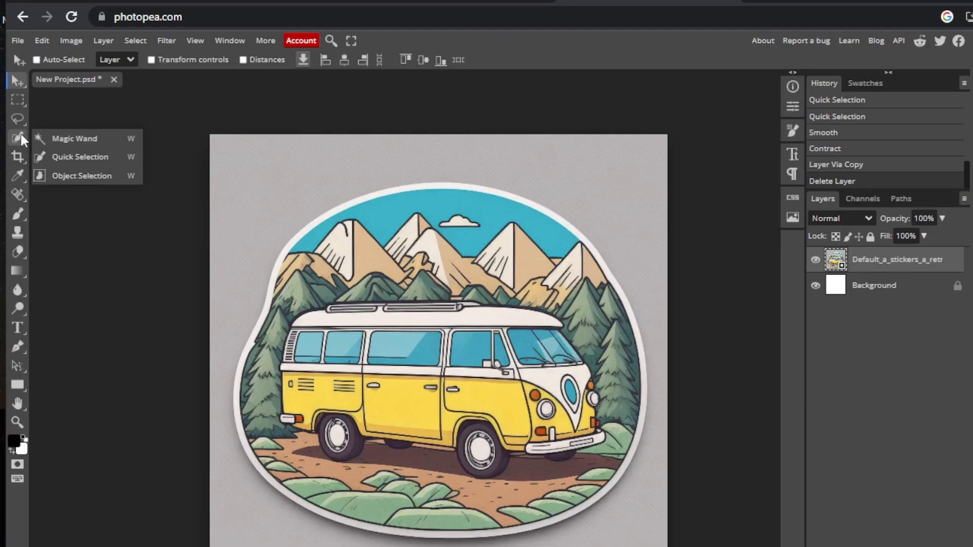
click(80, 157)
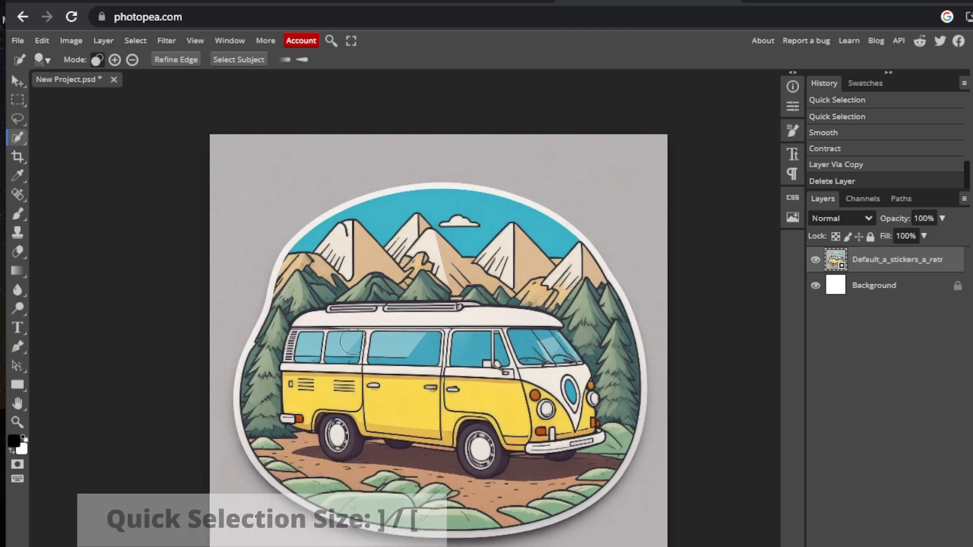
click(384, 322)
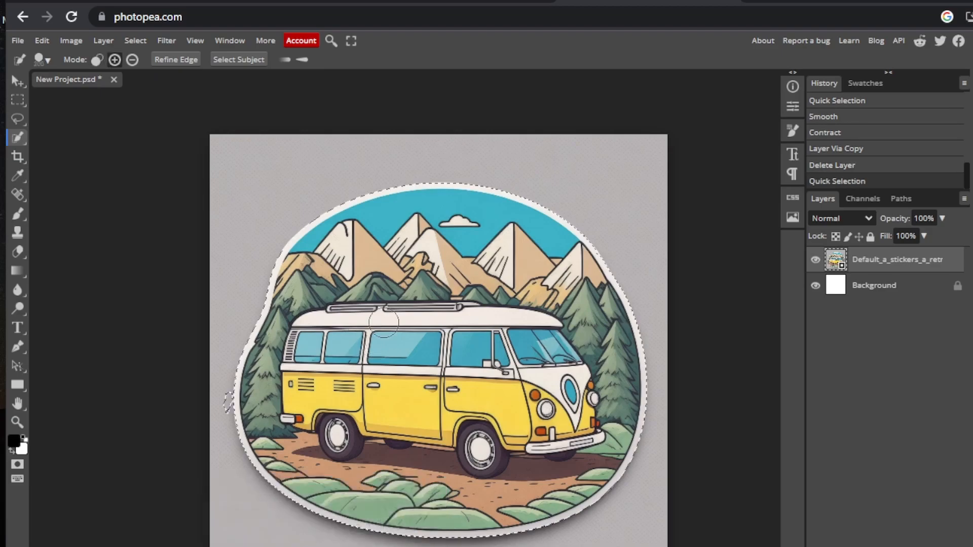
Subtract the stray patch beside the sticker and the white border from the selection.
scroll(384, 323, up, 5)
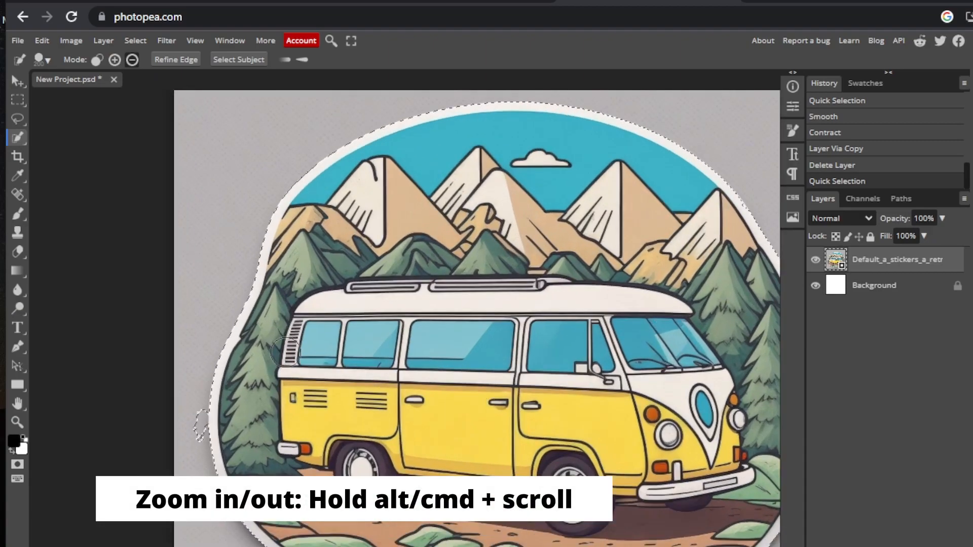
scroll(200, 350, up, 2)
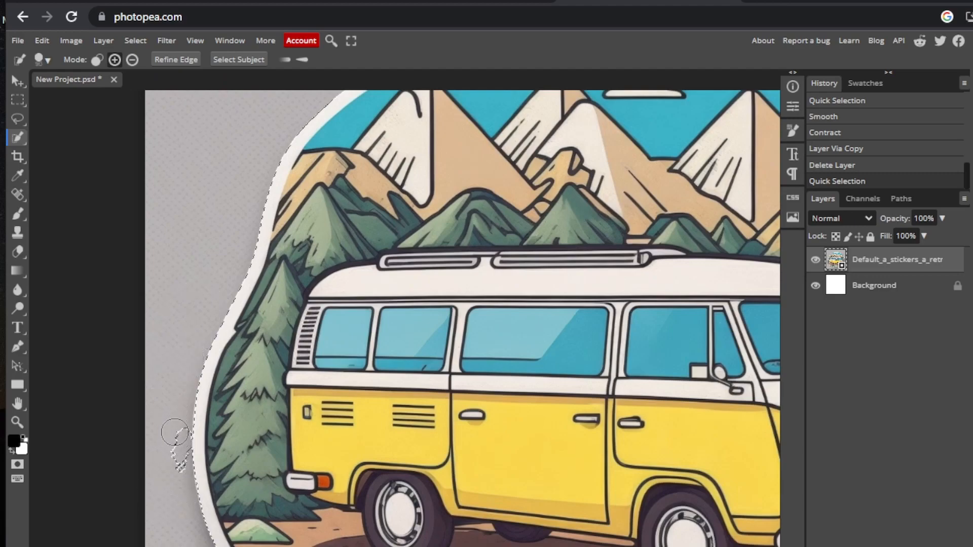
key(alt)
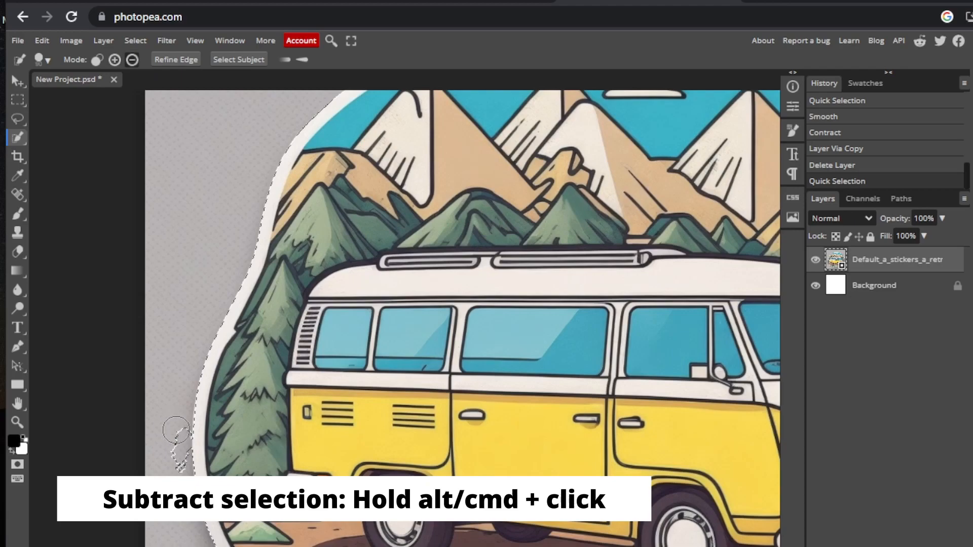
alt+click(186, 404)
scroll(351, 333, up, 3)
key(space)
drag(285, 235, 293, 406)
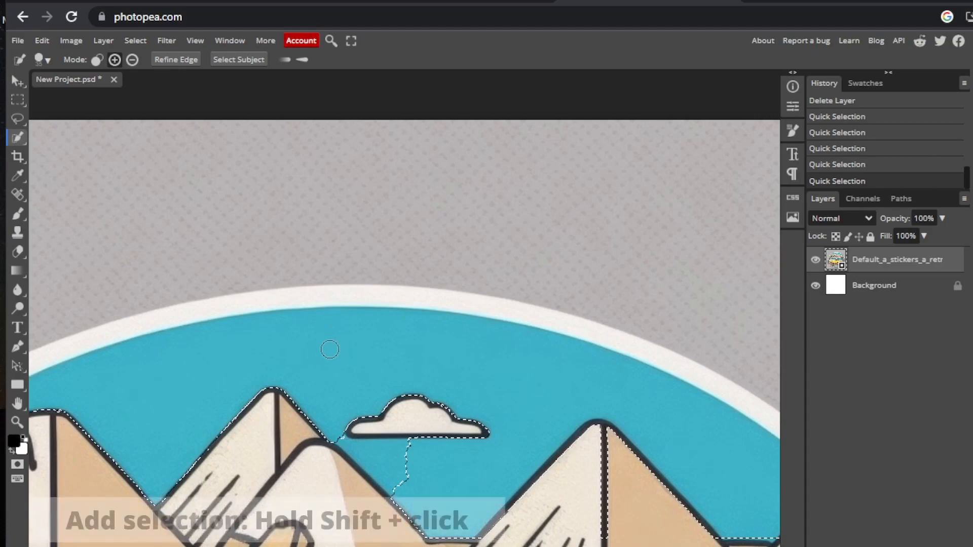
Add the blue sky up to the white border to the selection, so it covers the whole artwork.
shift+click(320, 355)
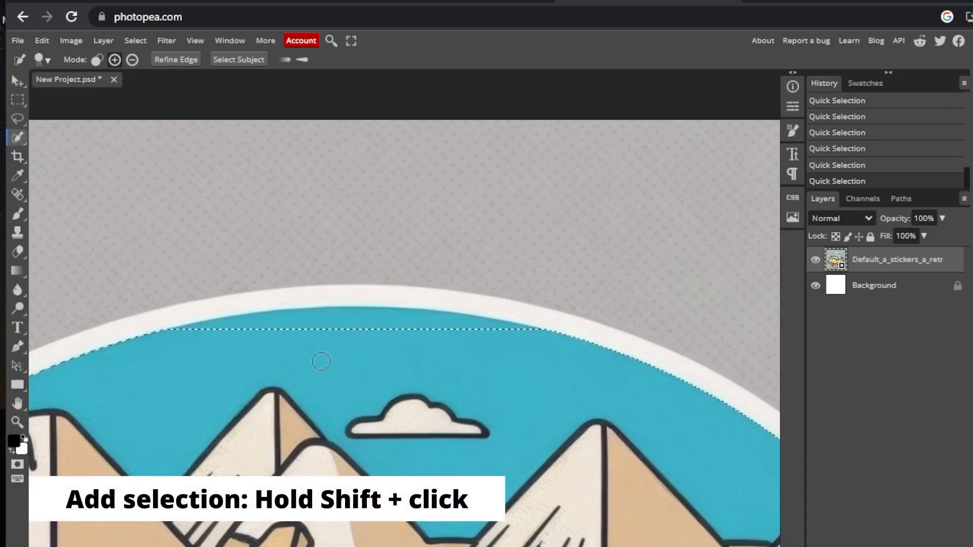
click(300, 330)
scroll(445, 386, down, 2)
drag(436, 356, 391, 312)
scroll(390, 312, down, 2)
scroll(348, 286, down, 2)
scroll(380, 315, up, 2)
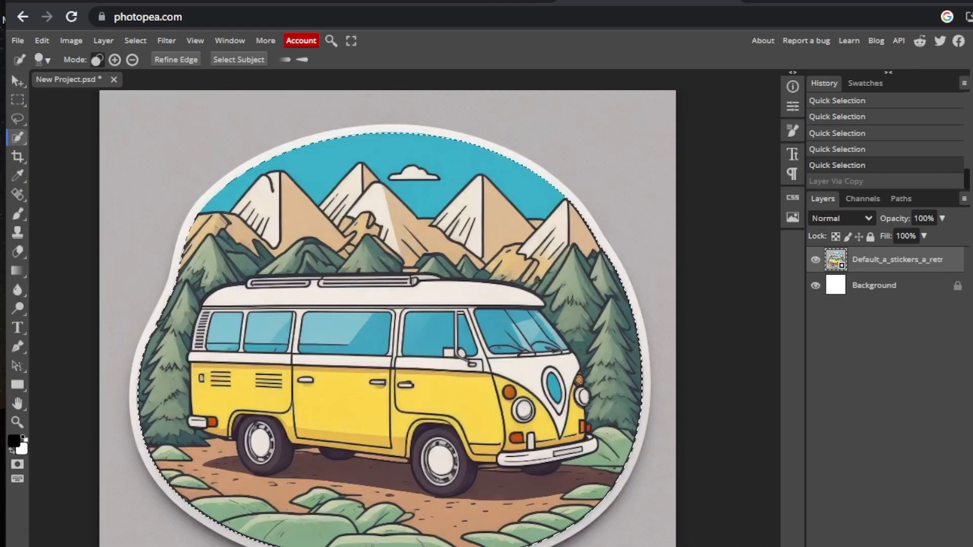
Smooth the edge of the artwork selection.
click(135, 40)
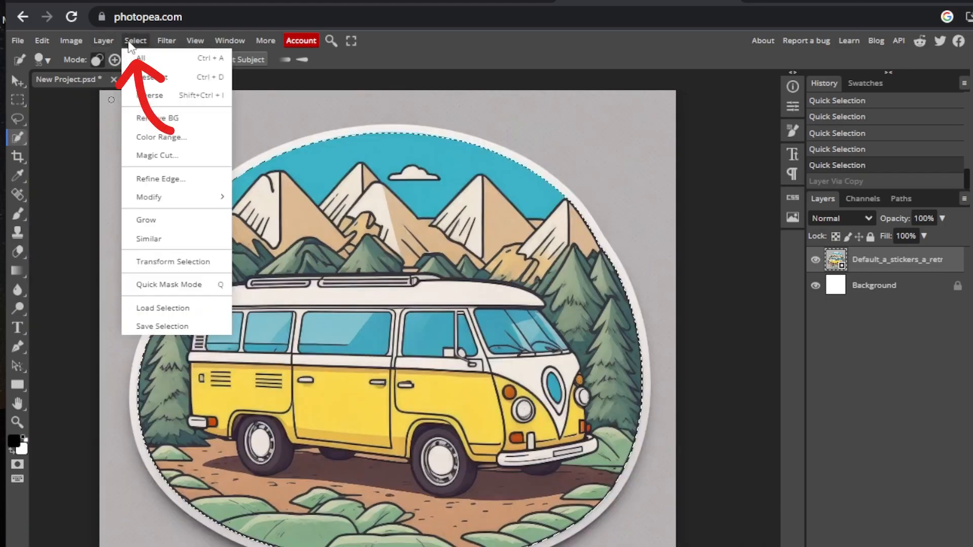
mouse_move(170, 196)
click(260, 213)
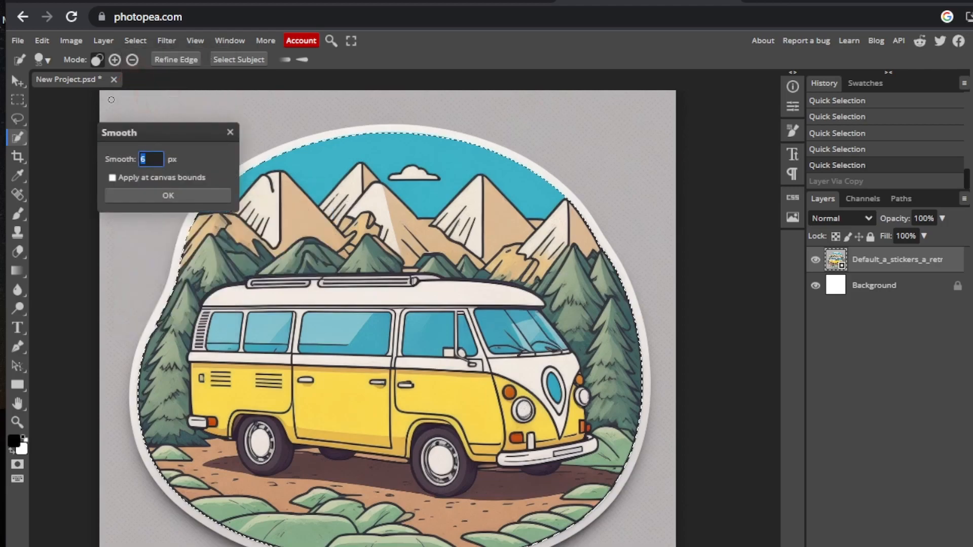
key(BackSpace)
click(198, 195)
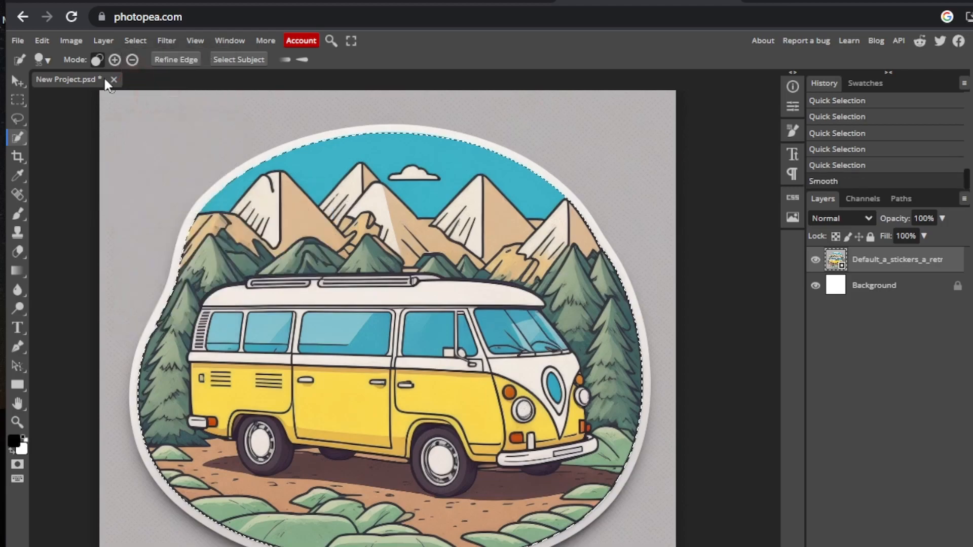
Contract the artwork selection by 5 px.
click(134, 40)
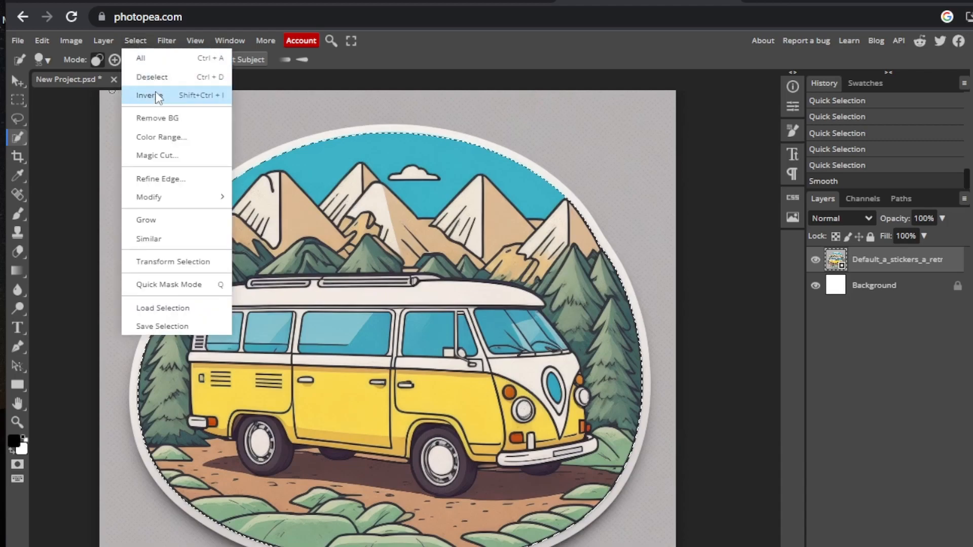
mouse_move(178, 198)
click(276, 247)
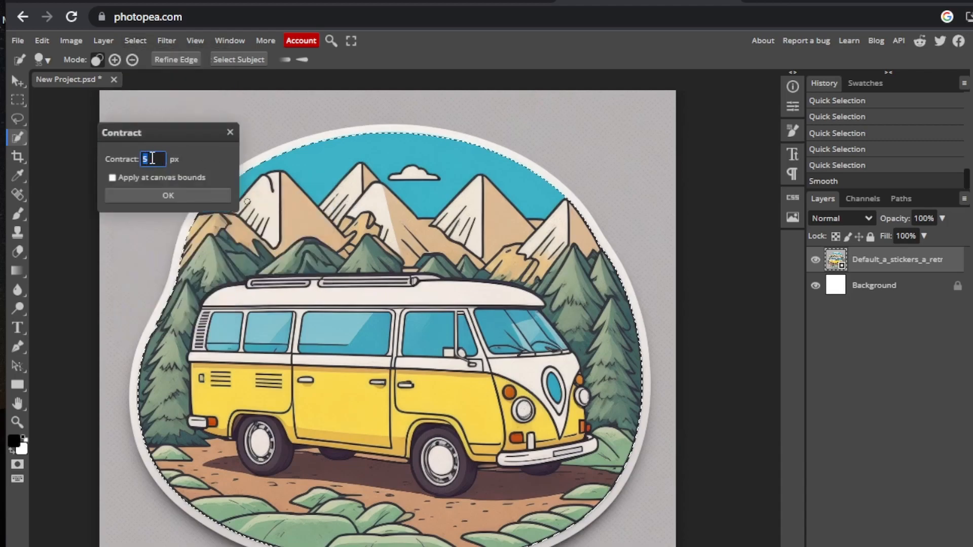
drag(156, 159, 124, 159)
text(5)
click(177, 191)
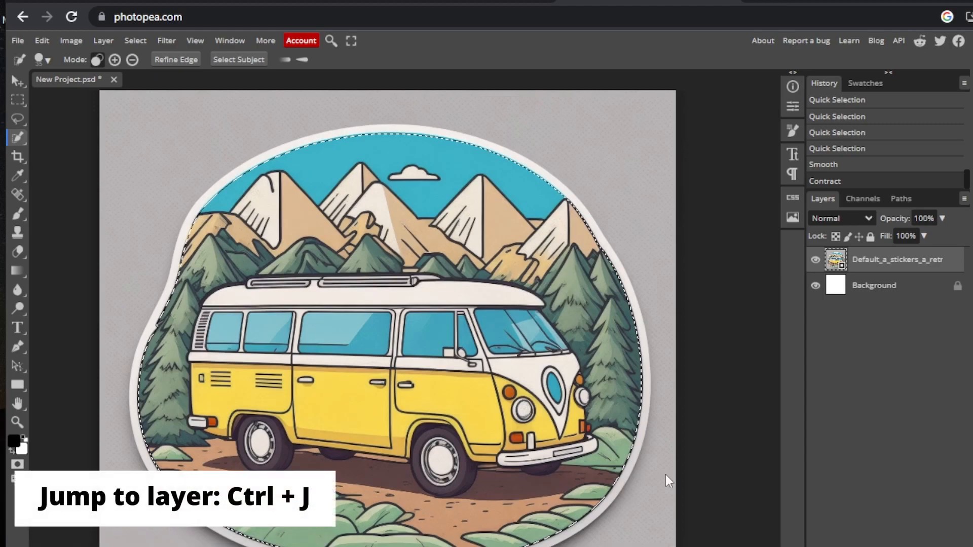
Copy the selected artwork to a new layer and hide the original sticker and white background layers.
key(ctrl+j)
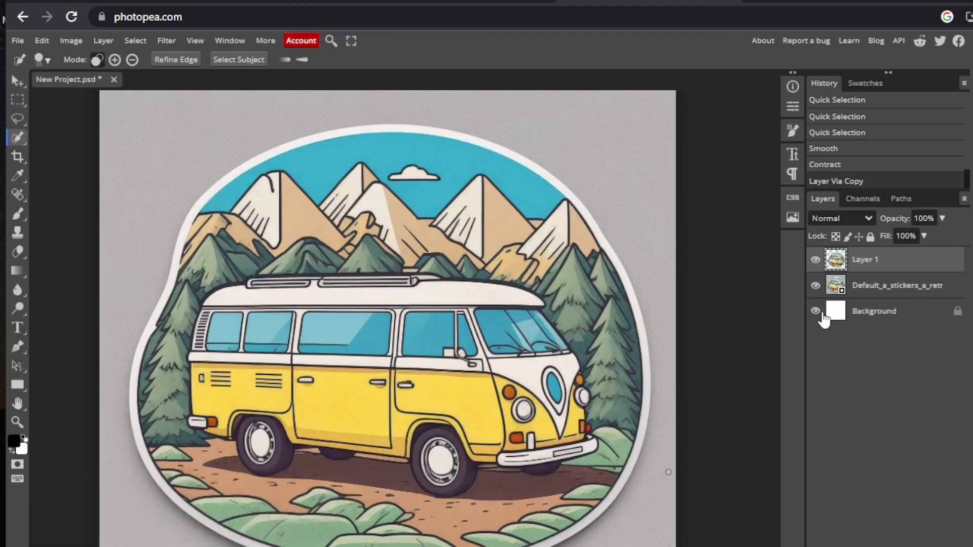
click(815, 285)
click(816, 311)
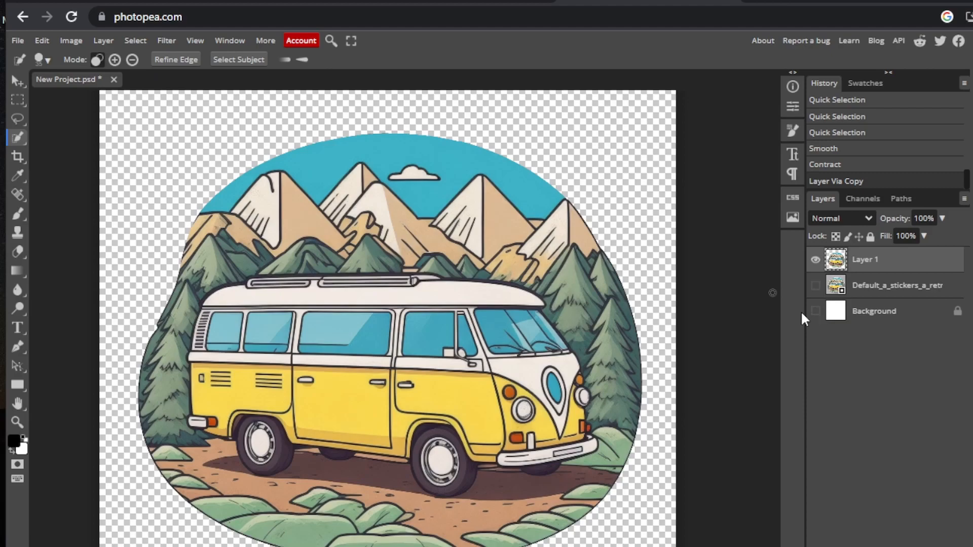
Export the transparent sticker cutout as a 3000 by 3000 px PNG at 100% quality.
click(18, 40)
mouse_move(61, 215)
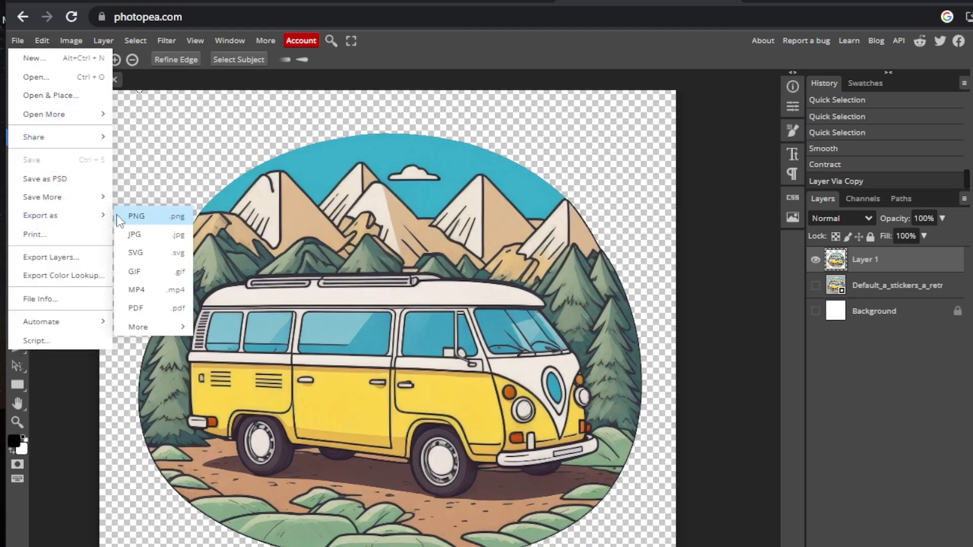
click(146, 218)
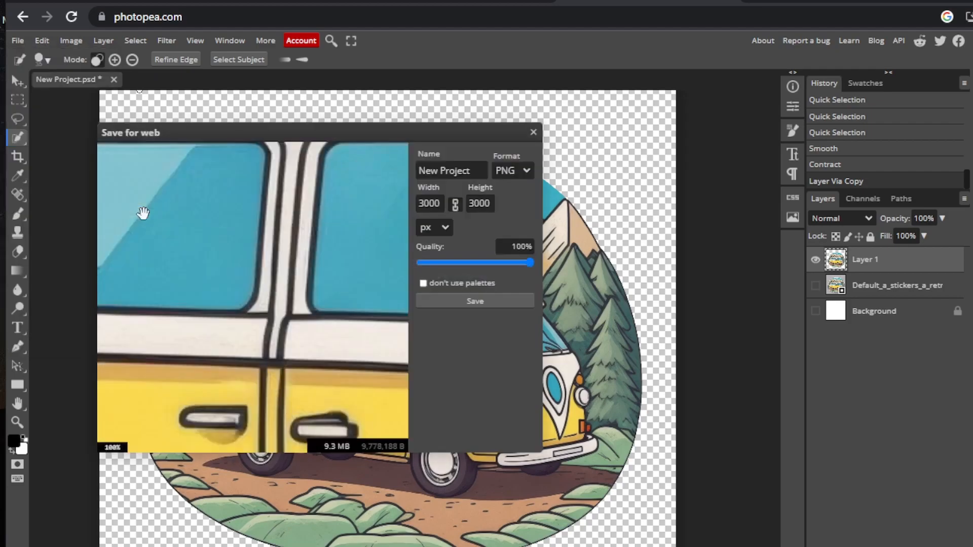
click(501, 305)
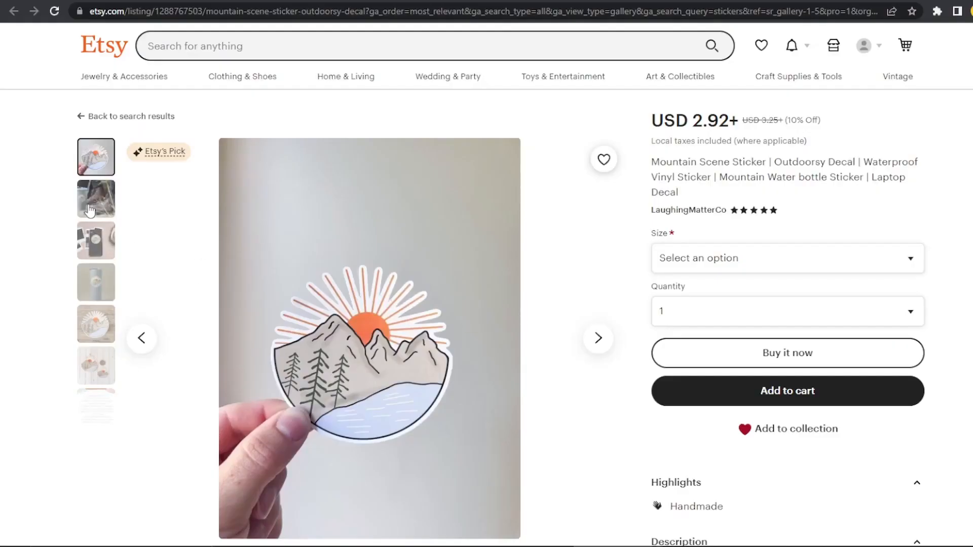
View the photos of the Mountain Scene Sticker listing on Etsy, and the van sticker's Context 1 and Context 2 mockups in Printify.
click(89, 207)
click(92, 240)
click(94, 277)
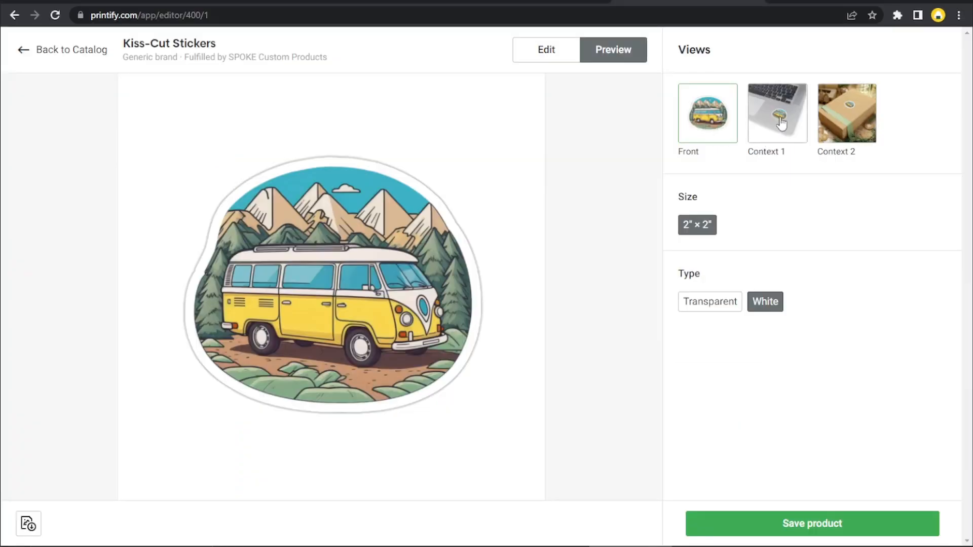
click(781, 122)
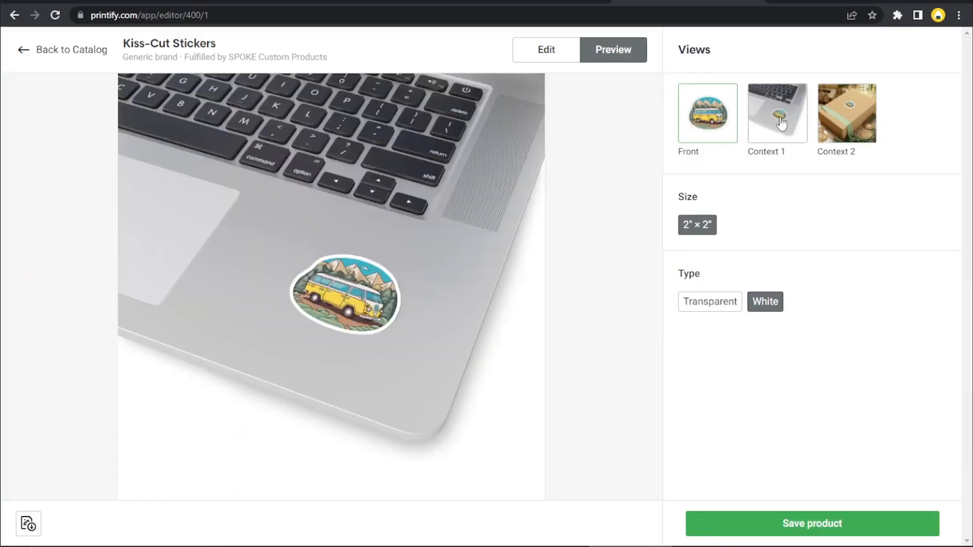
click(840, 122)
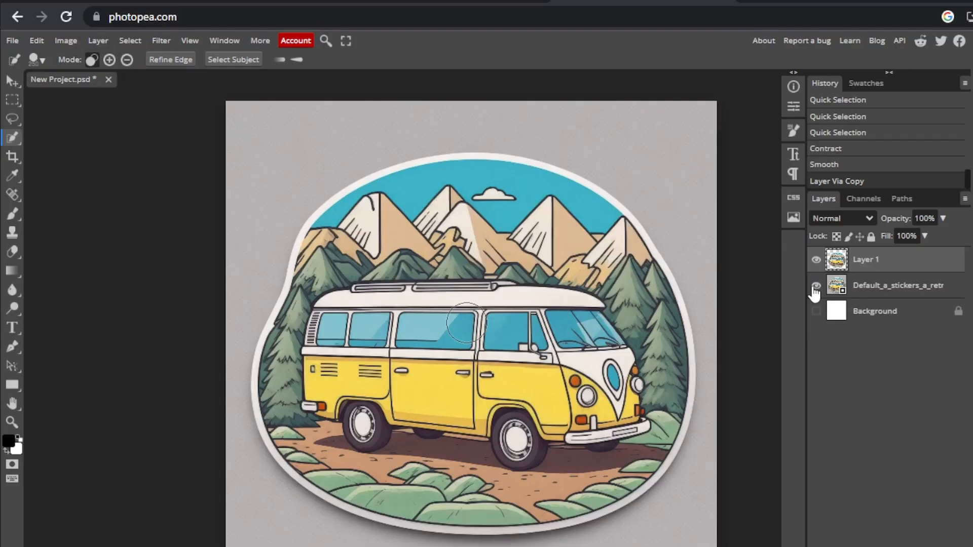
Hide the original sticker layer in Photopea and bring up the folder with the light brown wooden background image over the canvas.
click(816, 285)
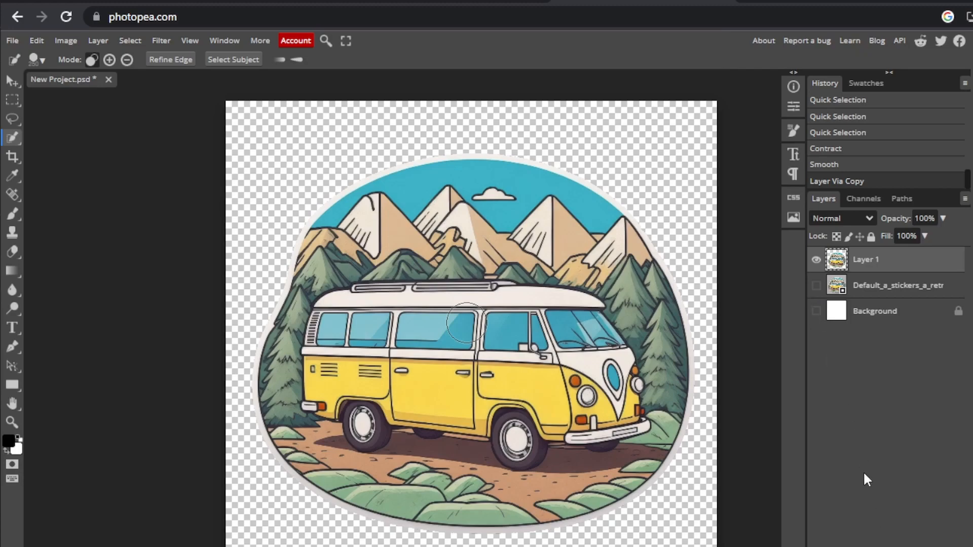
key(alt+Tab)
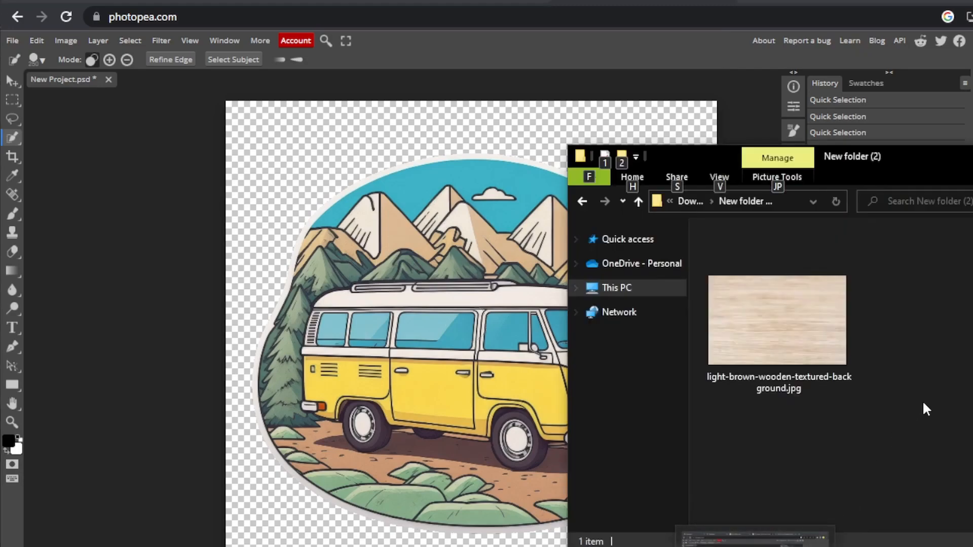
drag(902, 170, 697, 150)
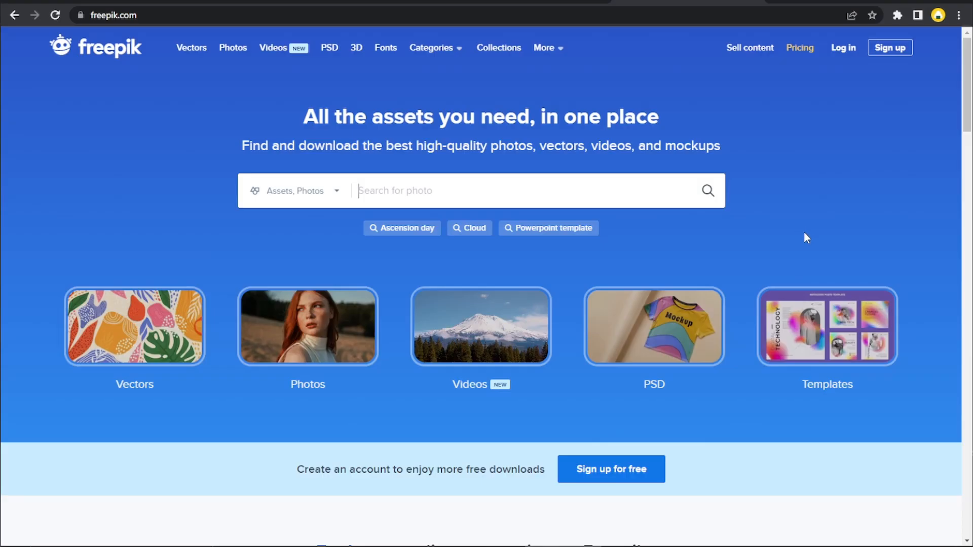
Search Freepik photos for "wooden background" and browse the wood textures.
text(wooden)
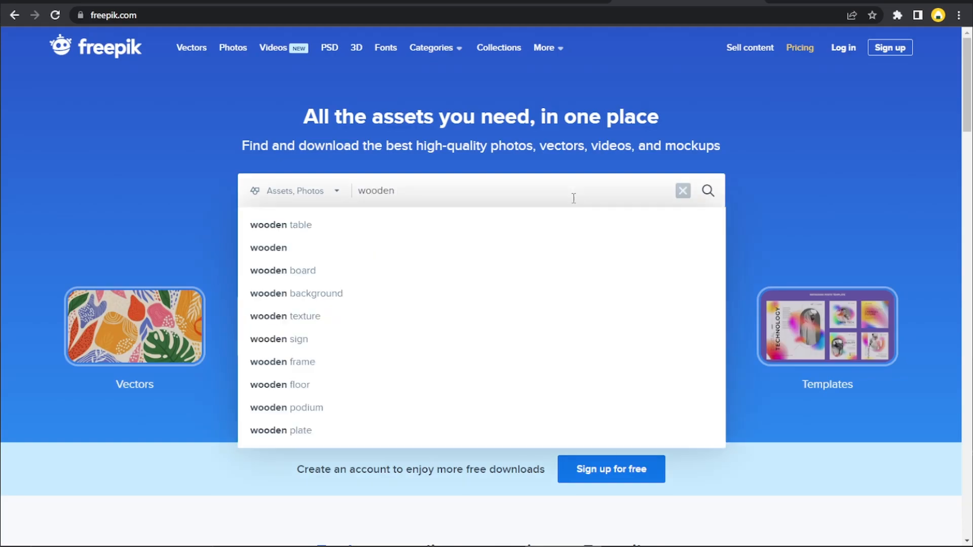
click(395, 293)
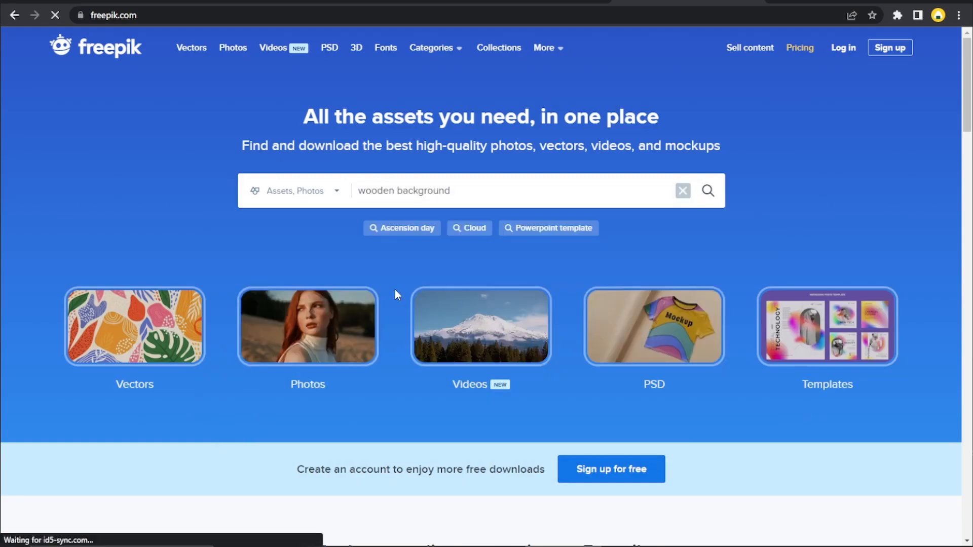
scroll(561, 293, down, 6)
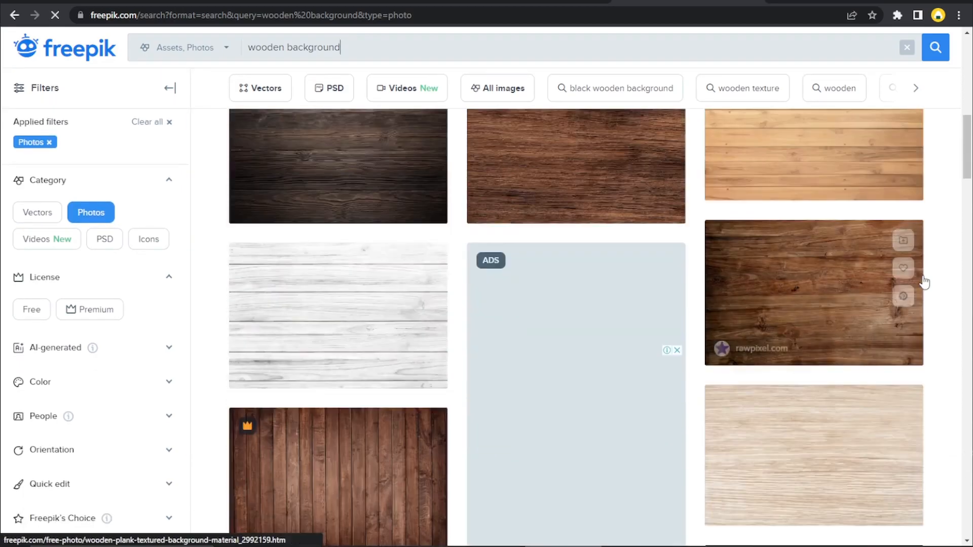
scroll(925, 282, down, 3)
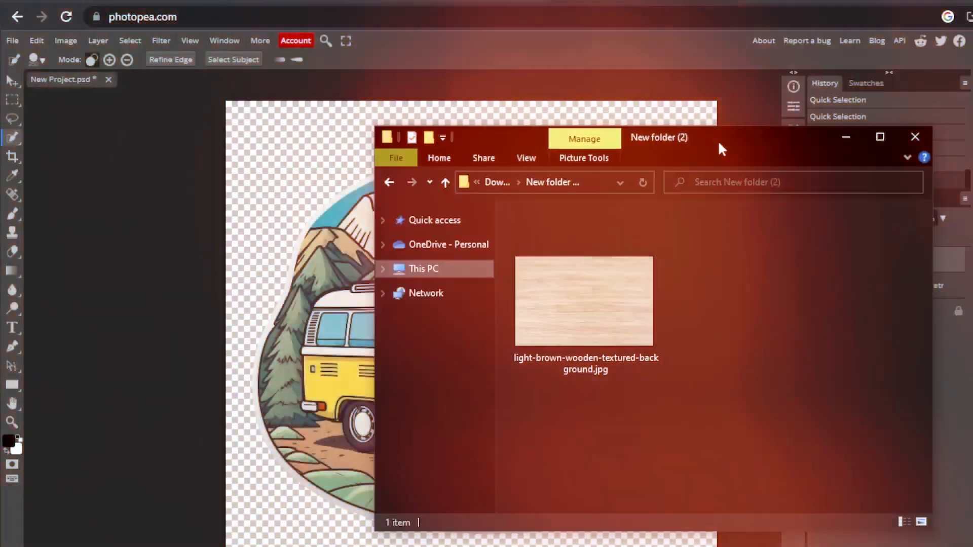
Place light-brown-wooden-textured-background.jpg from the folder into the Photopea project and move its layer below the sticker cutout.
drag(717, 140, 695, 147)
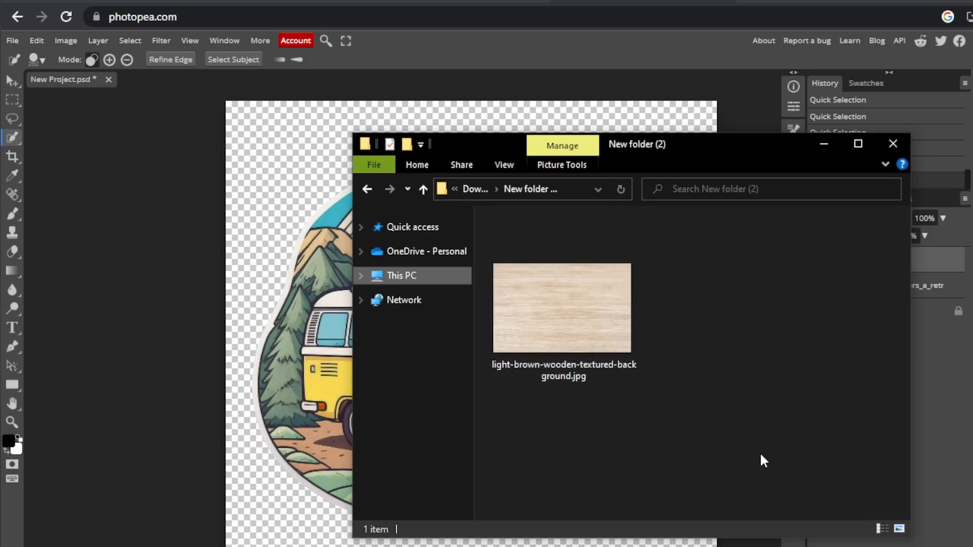
drag(583, 310, 272, 218)
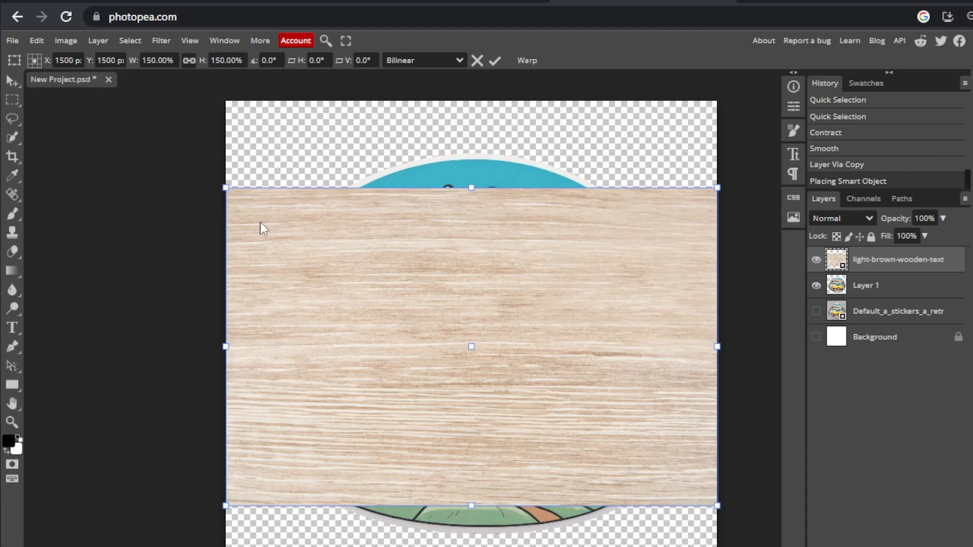
drag(867, 263, 871, 300)
Enlarge the wooden background to about 233% so it covers the whole canvas, and select the sticker cutout layer.
click(12, 83)
click(146, 60)
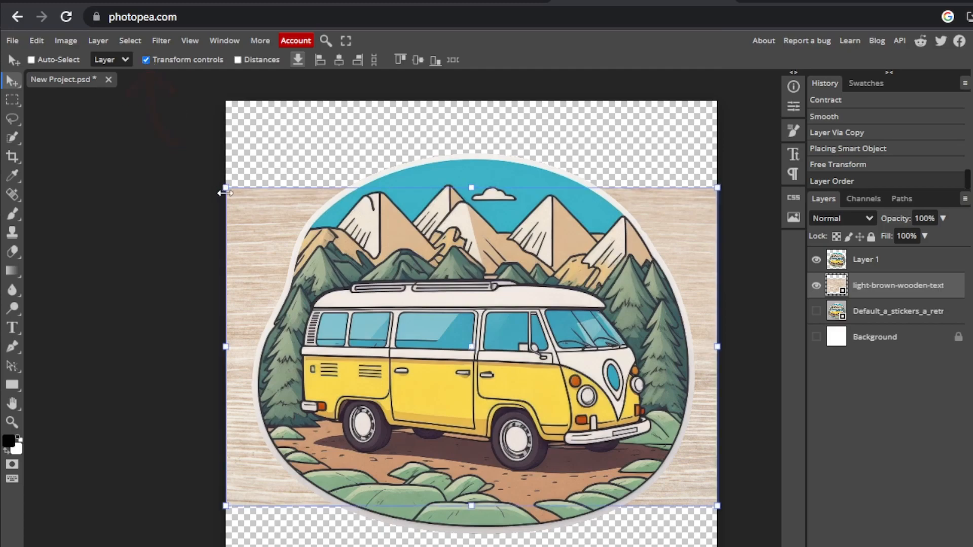
drag(171, 152, 92, 101)
drag(717, 505, 871, 546)
click(494, 61)
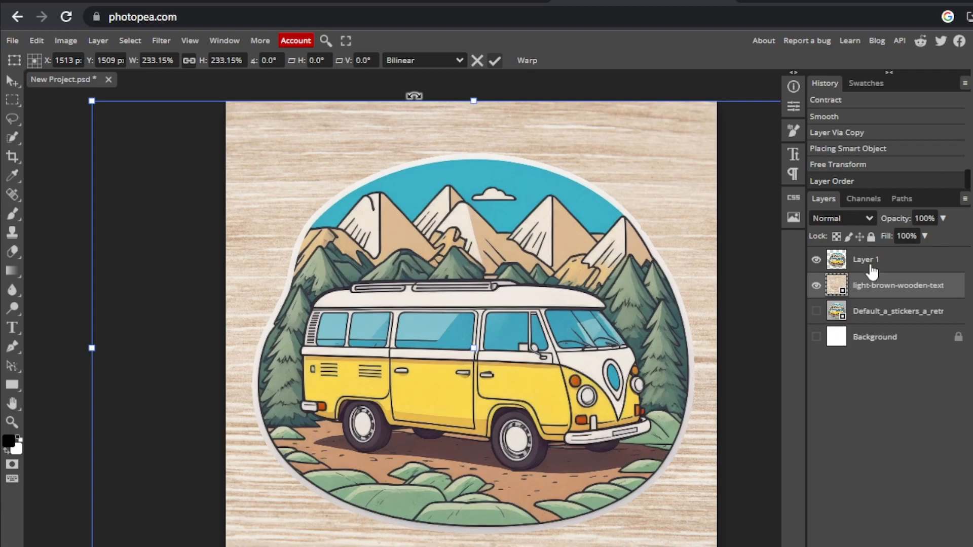
click(870, 266)
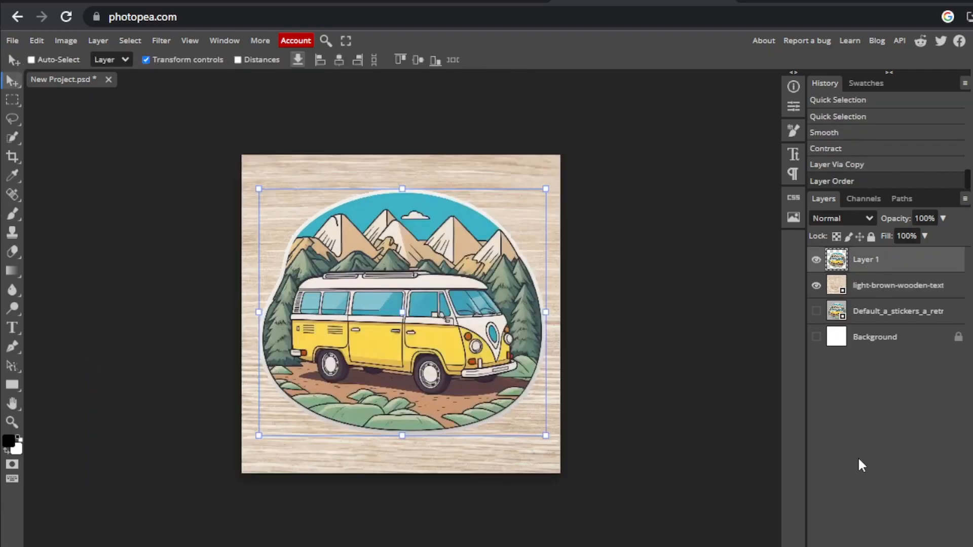
Give the sticker cutout a Multiply drop shadow with 30% opacity, 135° angle and 10 px distance, and turn off the transform controls.
double_click(901, 267)
drag(677, 408, 659, 208)
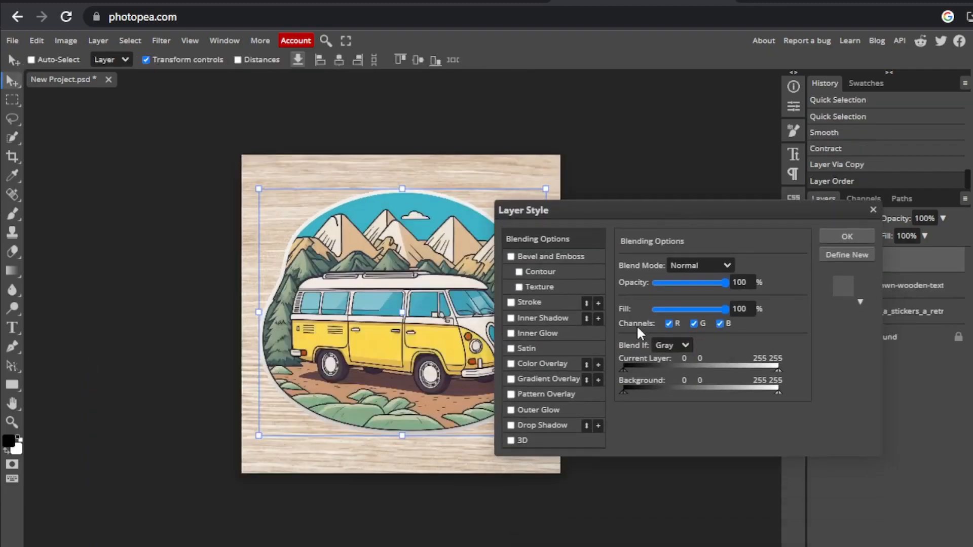
click(511, 425)
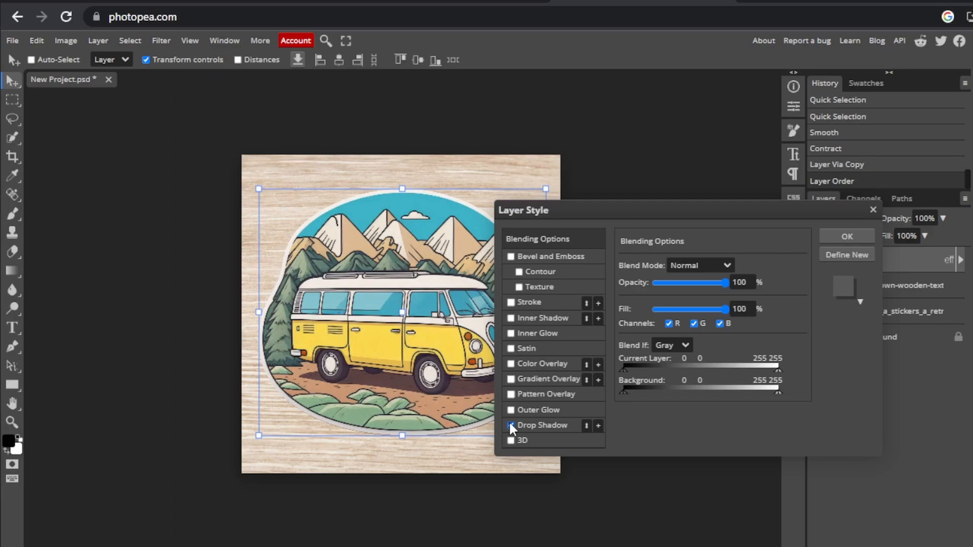
click(551, 426)
drag(732, 210, 715, 194)
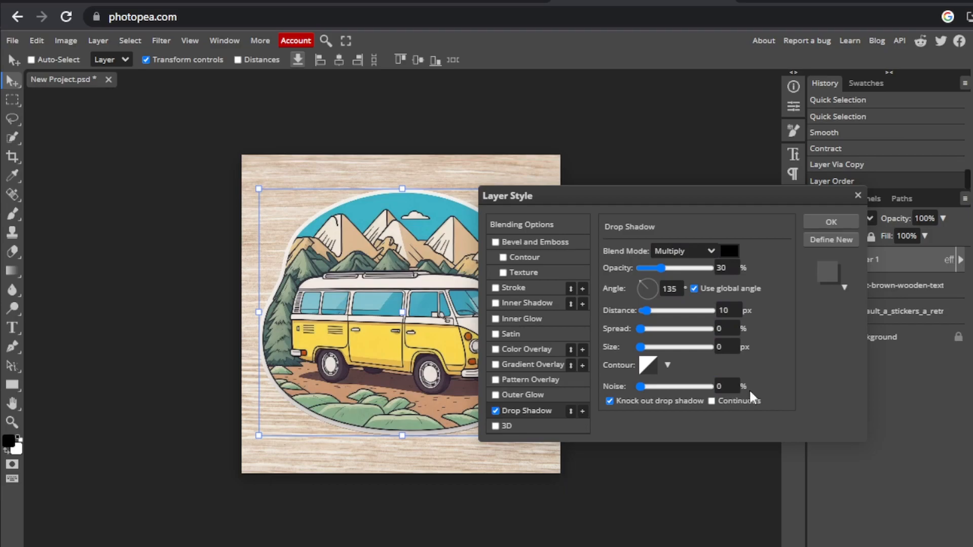
click(832, 223)
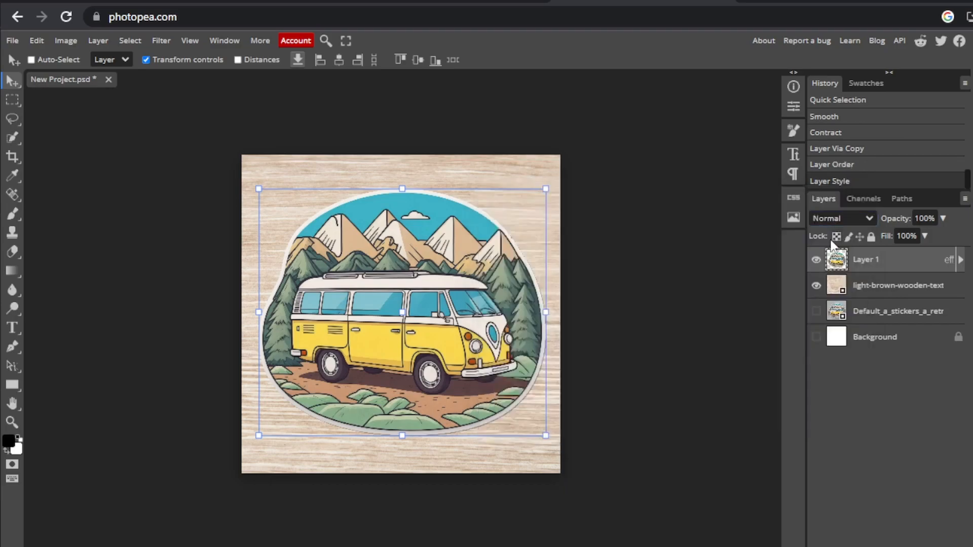
click(146, 60)
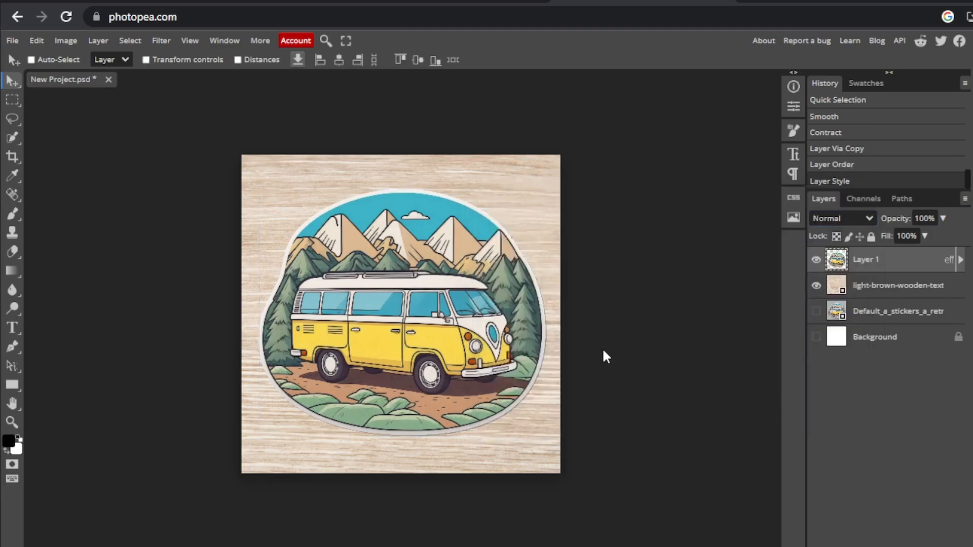
Scale the sticker cutout down to less than half its size and place it in the upper-left quarter of the wooden background.
key(ctrl+t)
drag(549, 439, 375, 301)
drag(321, 261, 322, 397)
key(Return)
Duplicate the small sticker three times and arrange the four stickers in a two-by-two grid on the wooden background.
key(ctrl+j)
key(ctrl+j)
key(ctrl+j)
drag(321, 398, 473, 400)
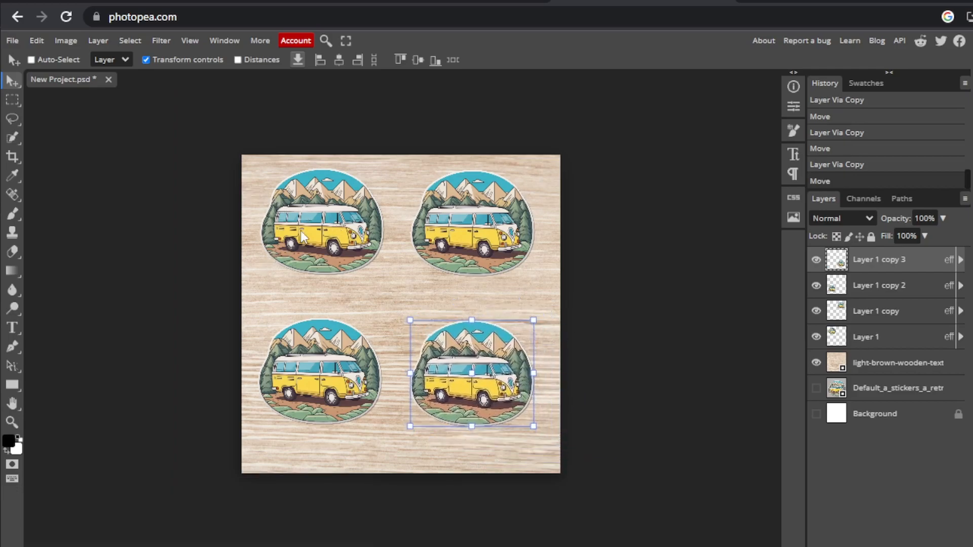